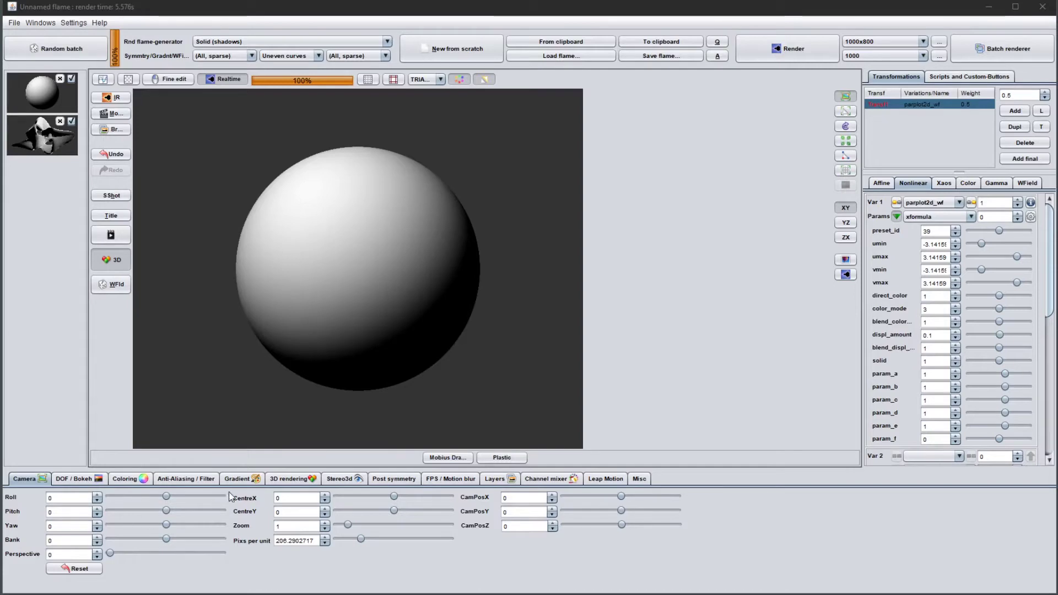
Open the sphere's 3D rendering light settings and set Light 0's altitude and azimuth to 0
{"action": "left_click", "coordinate": [286, 479]}
{"action": "left_click", "coordinate": [169, 498]}
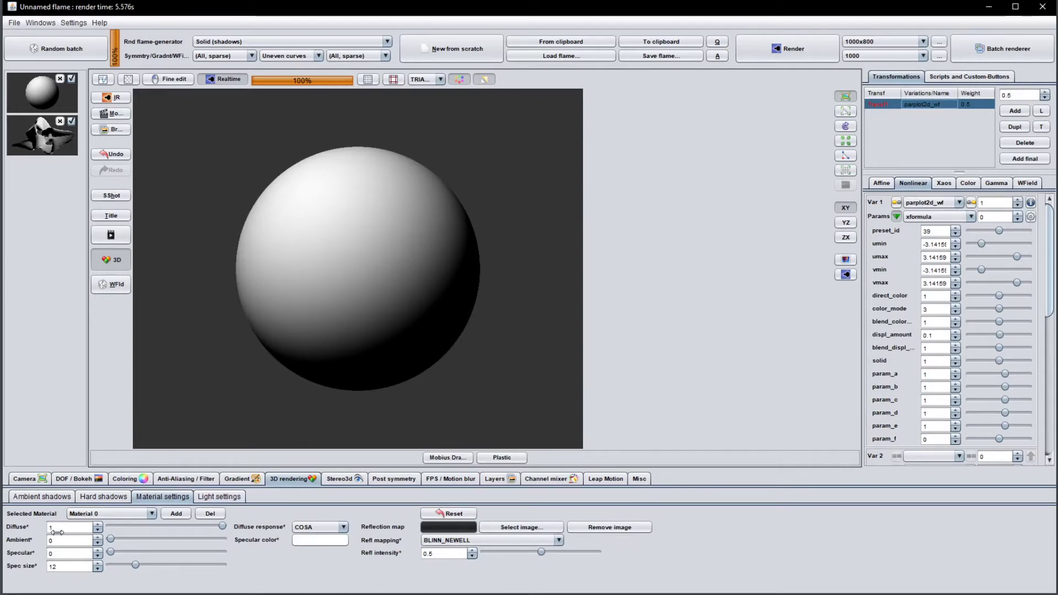
{"action": "left_click", "coordinate": [223, 499]}
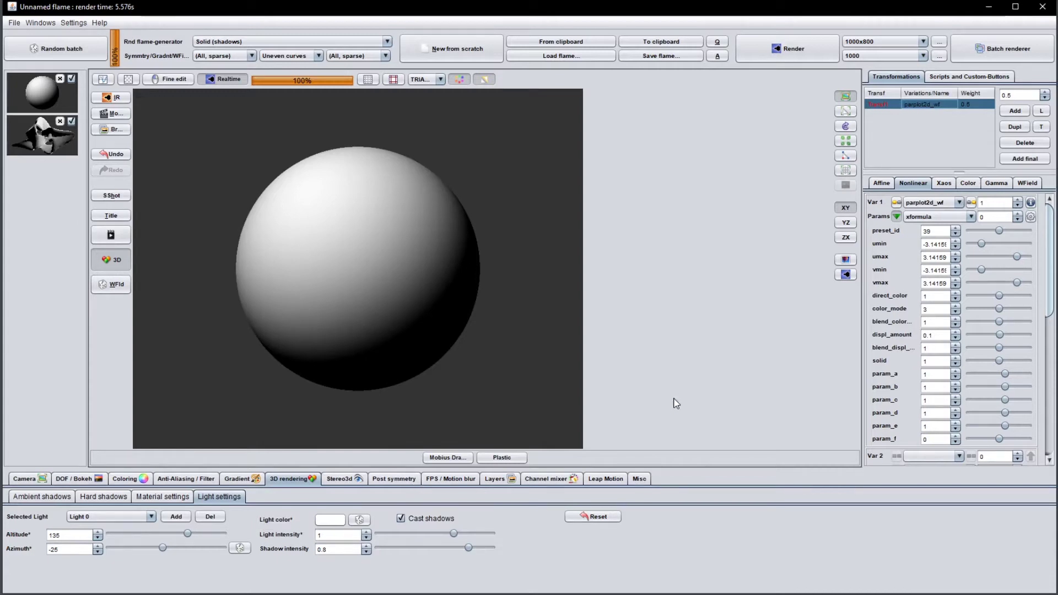
{"action": "left_click", "coordinate": [846, 275]}
{"action": "double_click", "coordinate": [65, 536]}
{"action": "type", "text": "0"}
{"action": "double_click", "coordinate": [64, 550]}
{"action": "type", "text": "0"}
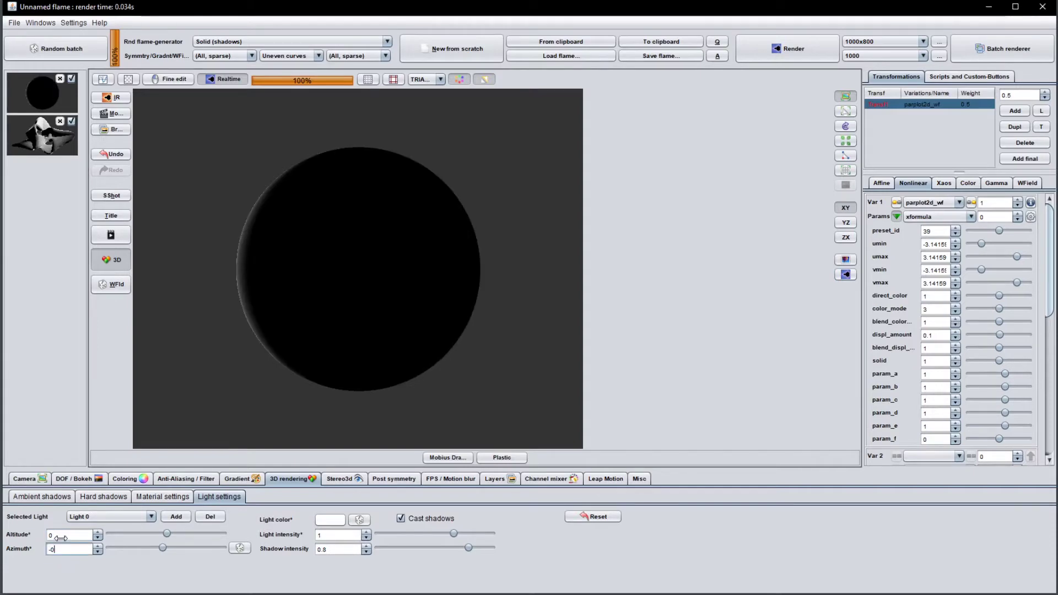
Try raising Light 0's altitude on the sphere to 90, about 173, about 177 and about 272 degrees
{"action": "double_click", "coordinate": [62, 536]}
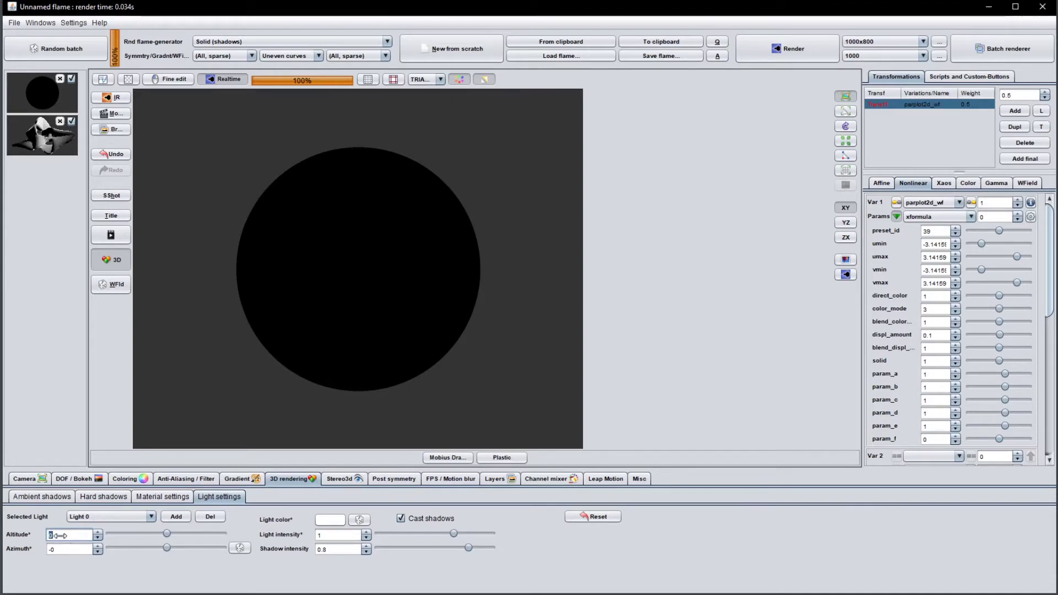
{"action": "left_click_drag", "start_coordinate": [55, 535], "coordinate": [63, 540]}
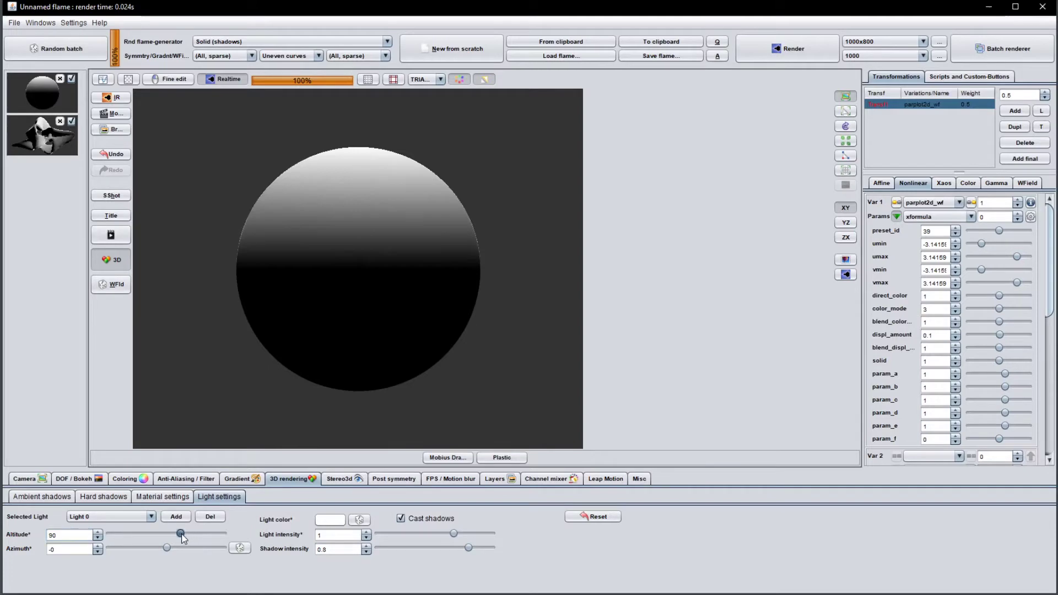
{"action": "left_click_drag", "start_coordinate": [182, 533], "coordinate": [194, 535]}
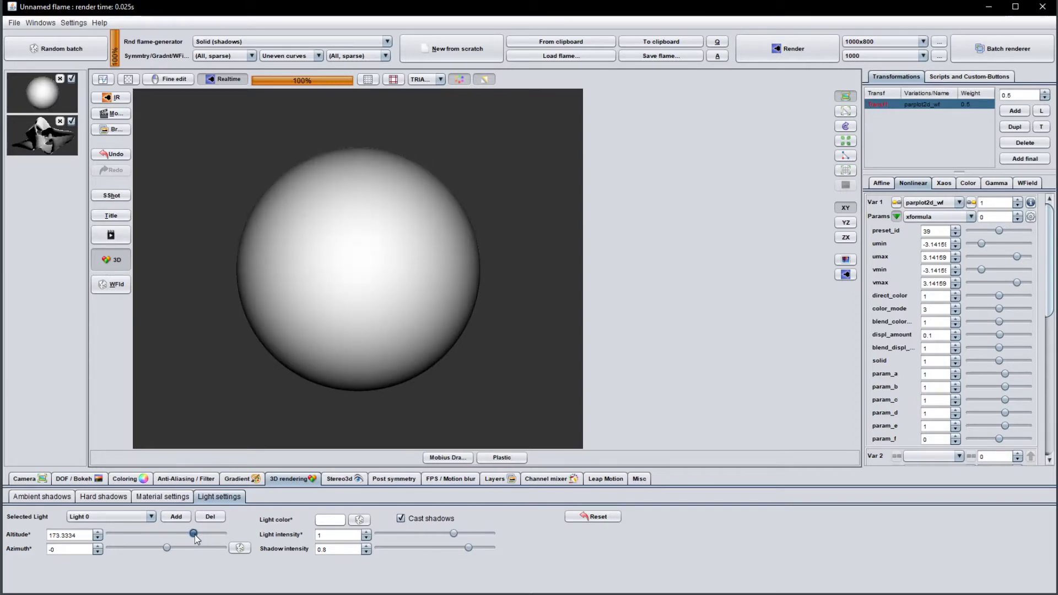
{"action": "left_click_drag", "start_coordinate": [194, 535], "coordinate": [196, 535]}
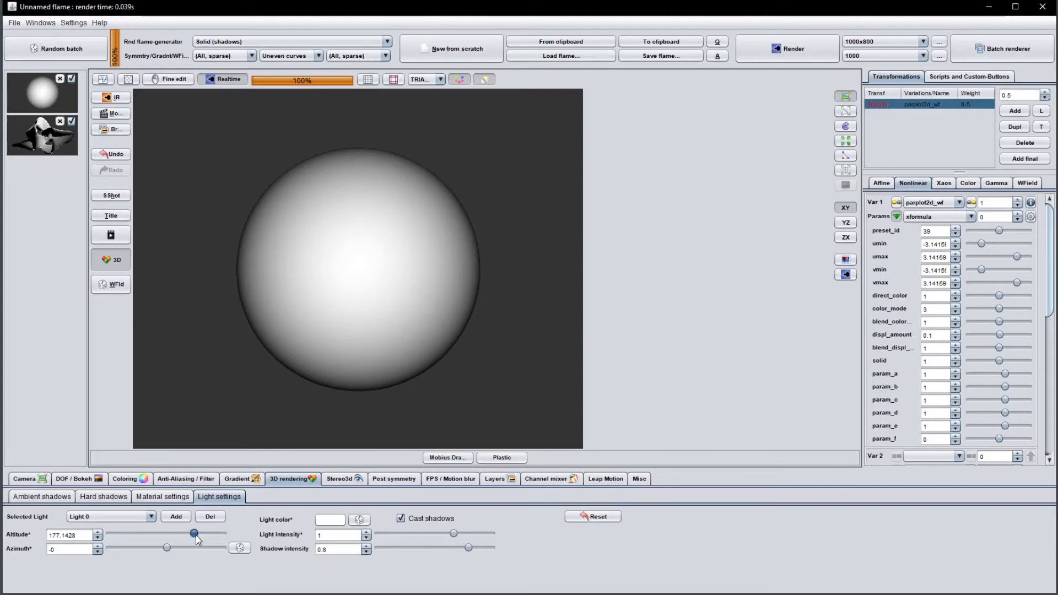
{"action": "left_click_drag", "start_coordinate": [196, 535], "coordinate": [210, 534]}
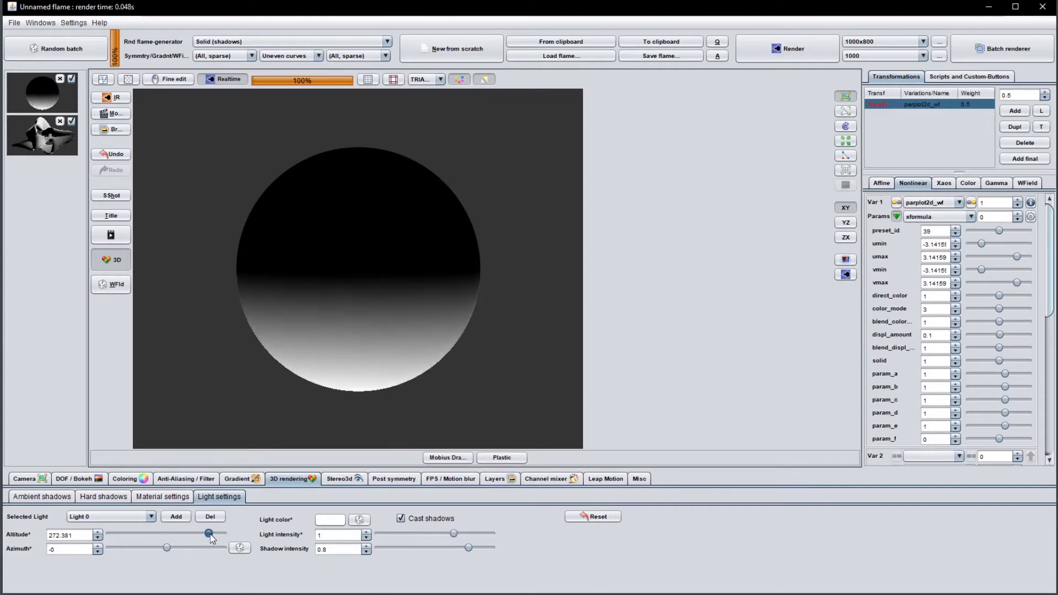
Set Light 0's altitude to 180, switch it to -180, and bring it up to about -90 degrees
{"action": "double_click", "coordinate": [70, 535]}
{"action": "type", "text": "180"}
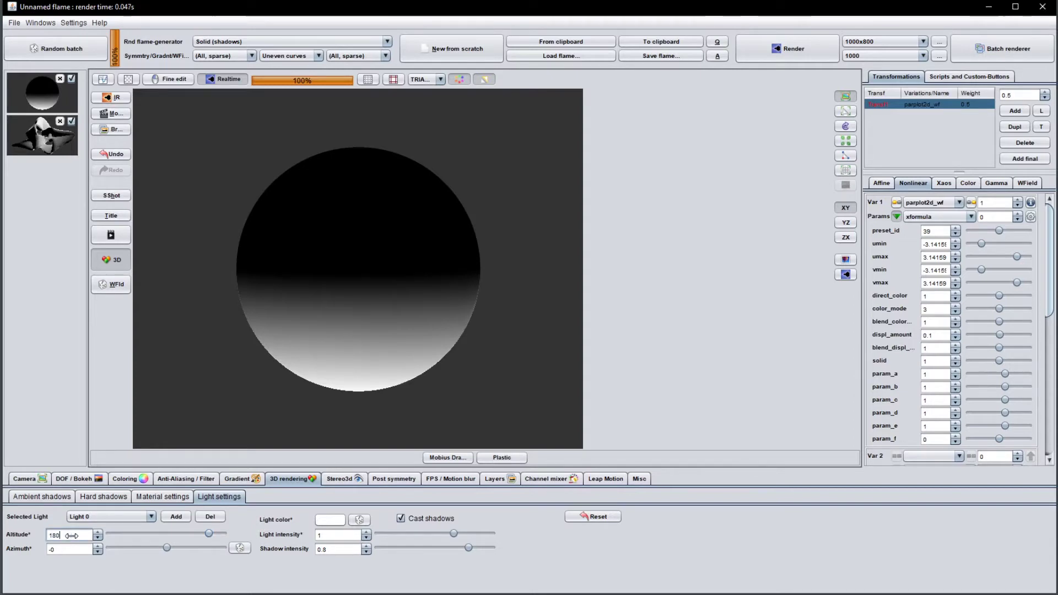
{"action": "key", "text": "Return"}
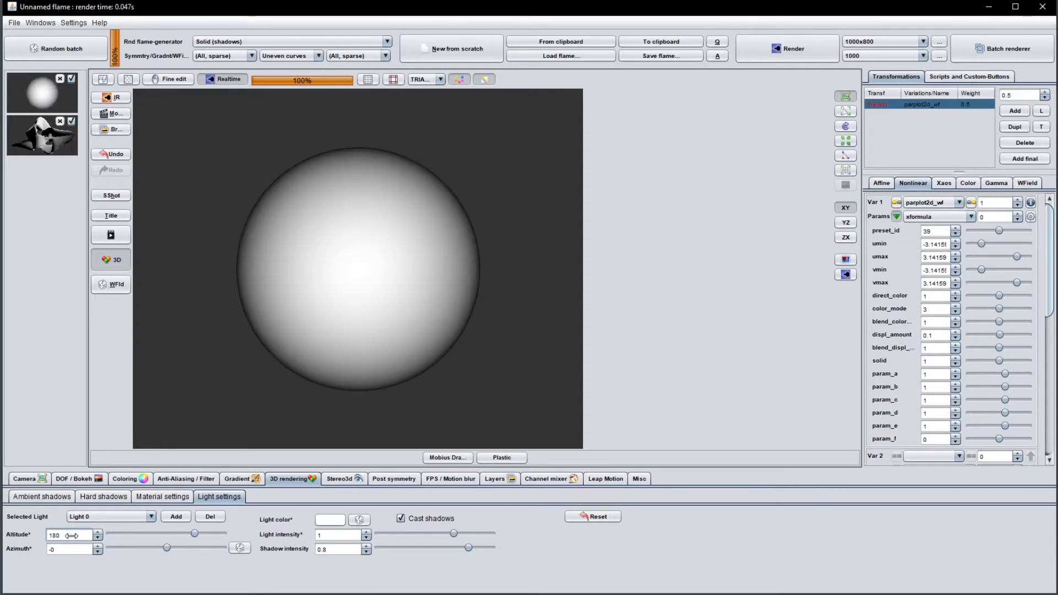
{"action": "type", "text": "-"}
{"action": "key", "text": "Return"}
{"action": "left_click", "coordinate": [138, 534]}
{"action": "left_click_drag", "start_coordinate": [140, 534], "coordinate": [154, 540]}
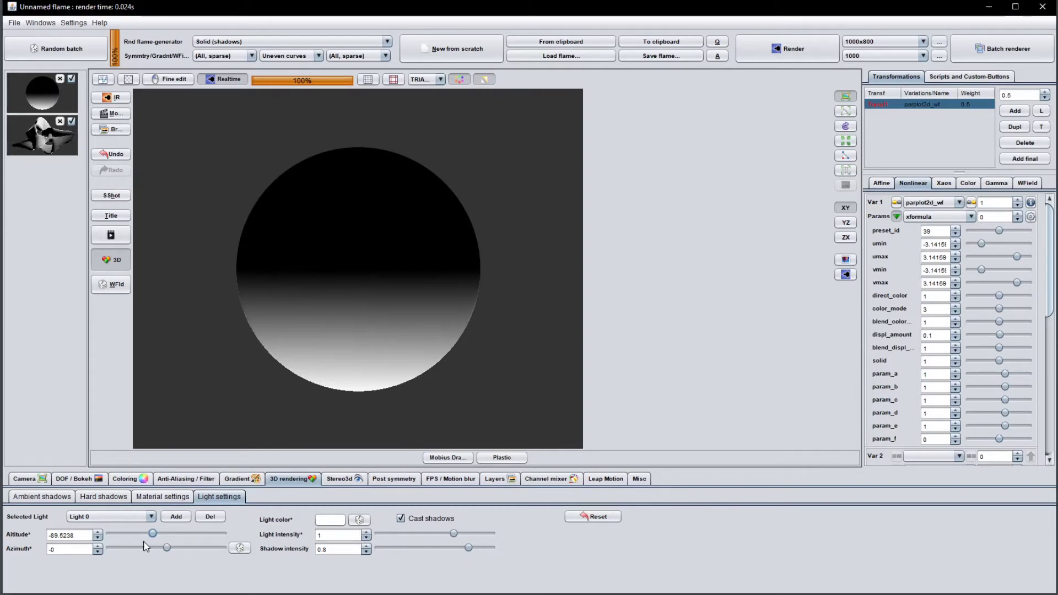
Set Light 0's altitude to 180 and swing its azimuth to about 86, then to about -93 degrees
{"action": "double_click", "coordinate": [67, 536]}
{"action": "key", "text": "BackSpace"}
{"action": "type", "text": "180"}
{"action": "key", "text": "Return"}
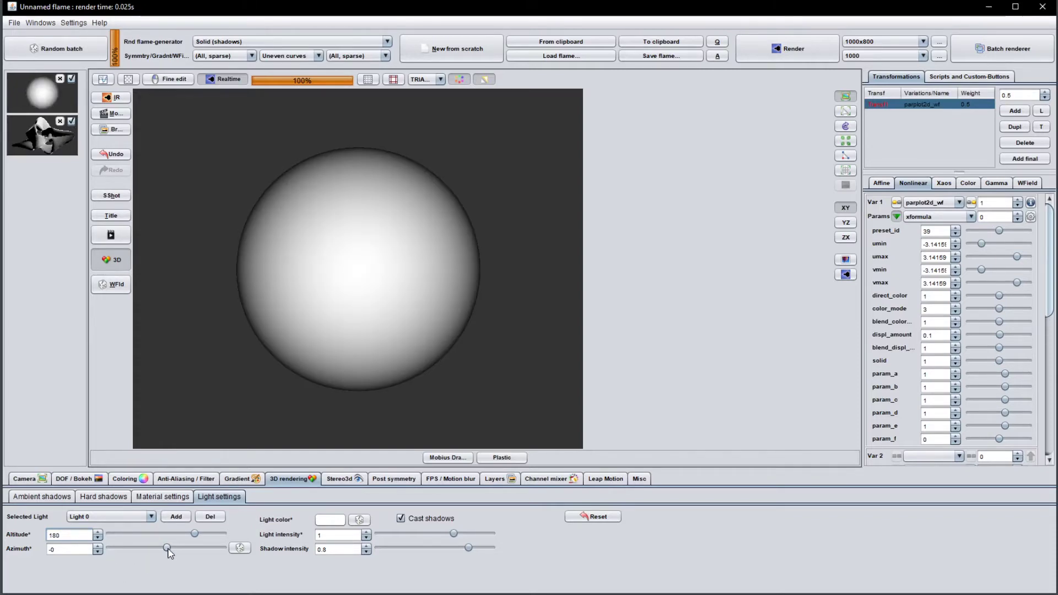
{"action": "left_click_drag", "start_coordinate": [168, 549], "coordinate": [182, 555]}
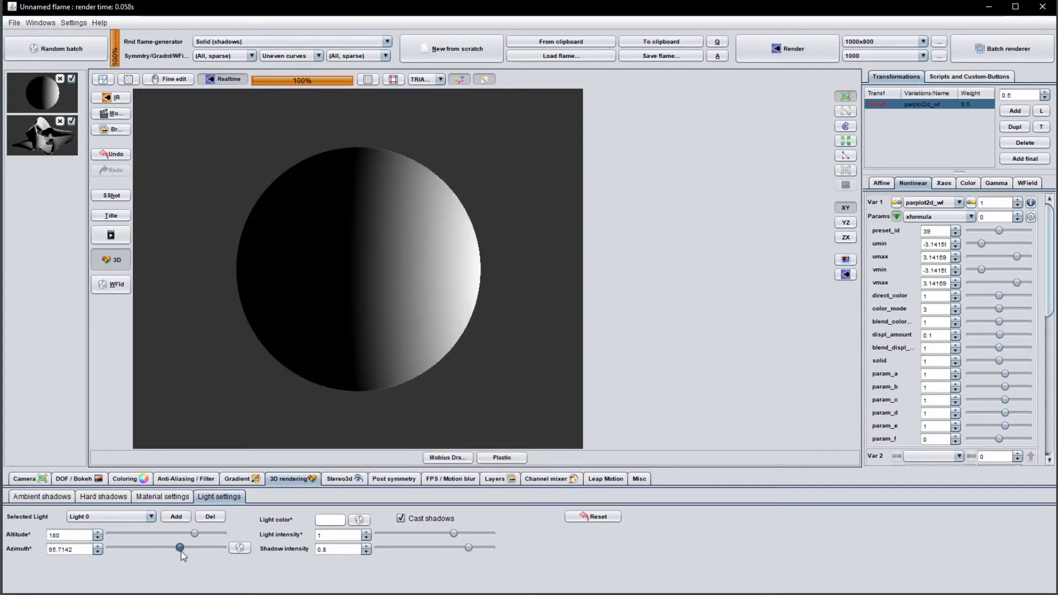
{"action": "left_click_drag", "start_coordinate": [181, 551], "coordinate": [154, 557]}
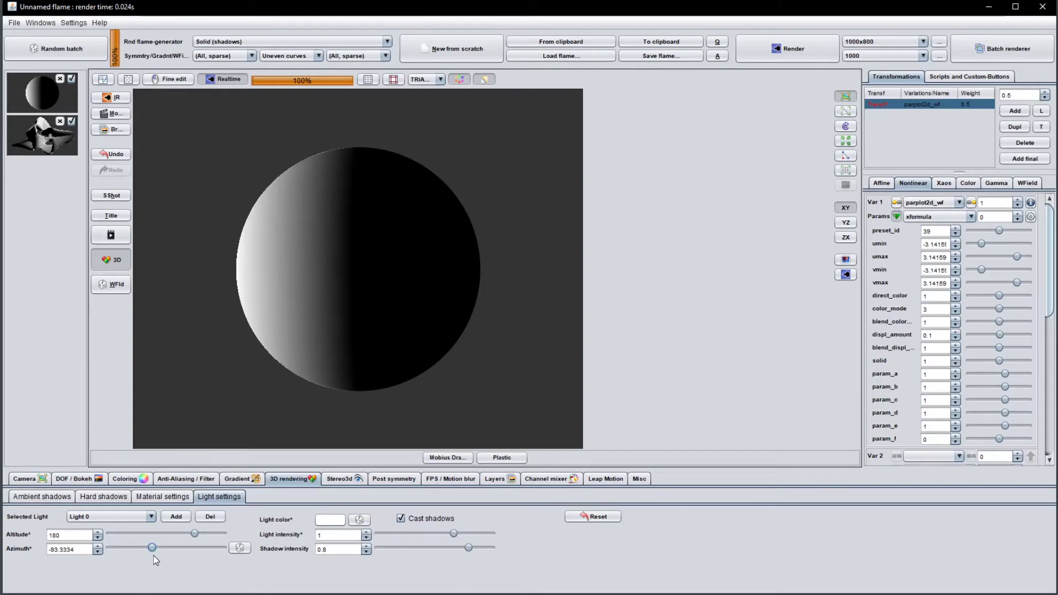
Set Light 0's azimuth on the sphere to -90 and lower its altitude to about 78 degrees
{"action": "left_click", "coordinate": [77, 551]}
{"action": "double_click", "coordinate": [77, 550]}
{"action": "type", "text": "90"}
{"action": "key", "text": "Return"}
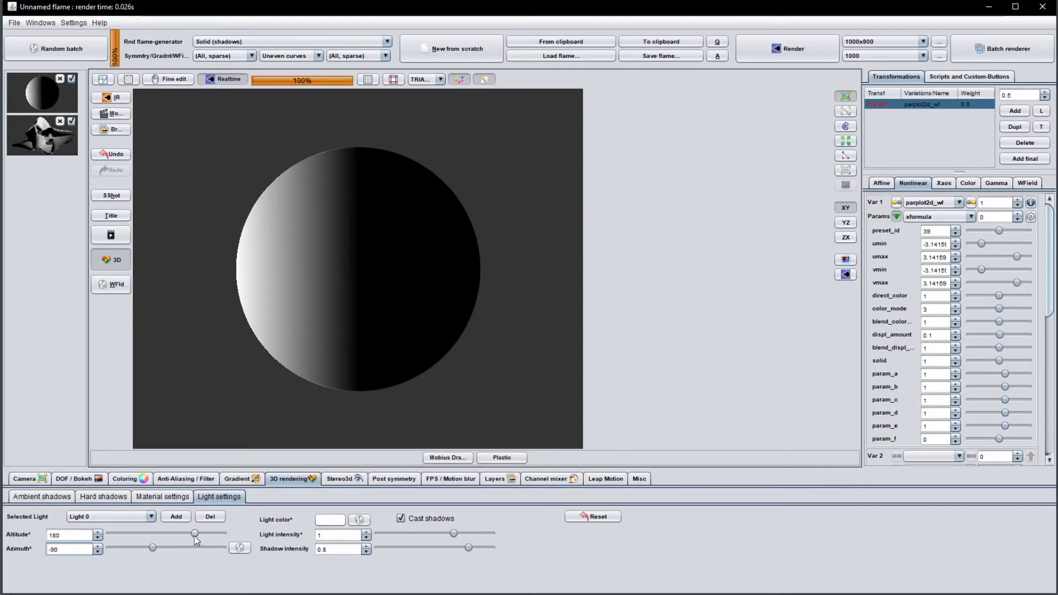
{"action": "mouse_move", "coordinate": [193, 532]}
{"action": "left_mouse_down"}
{"action": "mouse_move", "coordinate": [166, 536]}
{"action": "mouse_move", "coordinate": [186, 538]}
{"action": "mouse_move", "coordinate": [177, 540]}
{"action": "left_mouse_up"}
{"action": "left_click", "coordinate": [69, 554]}
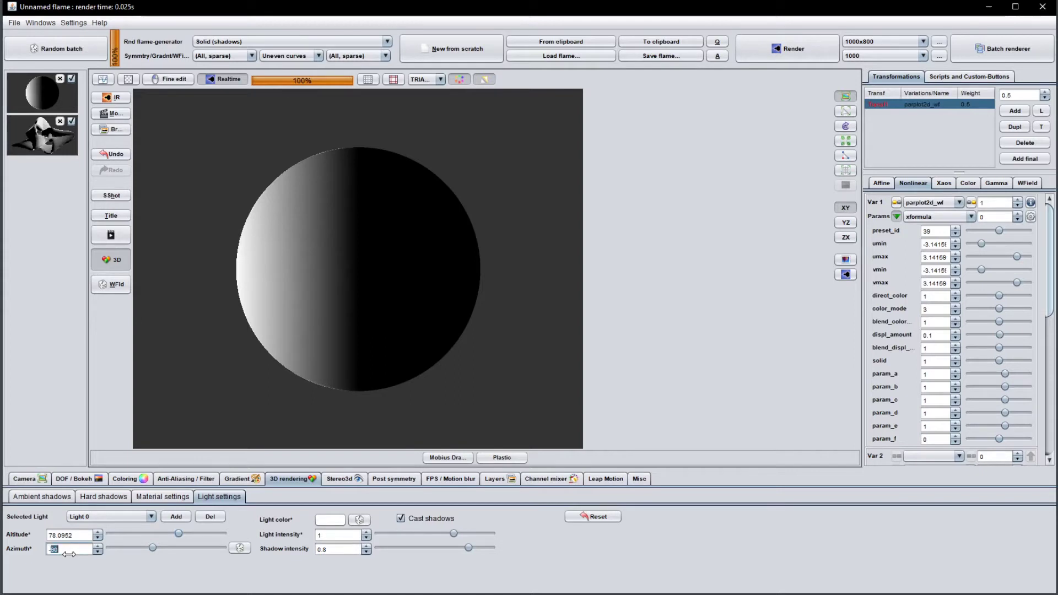
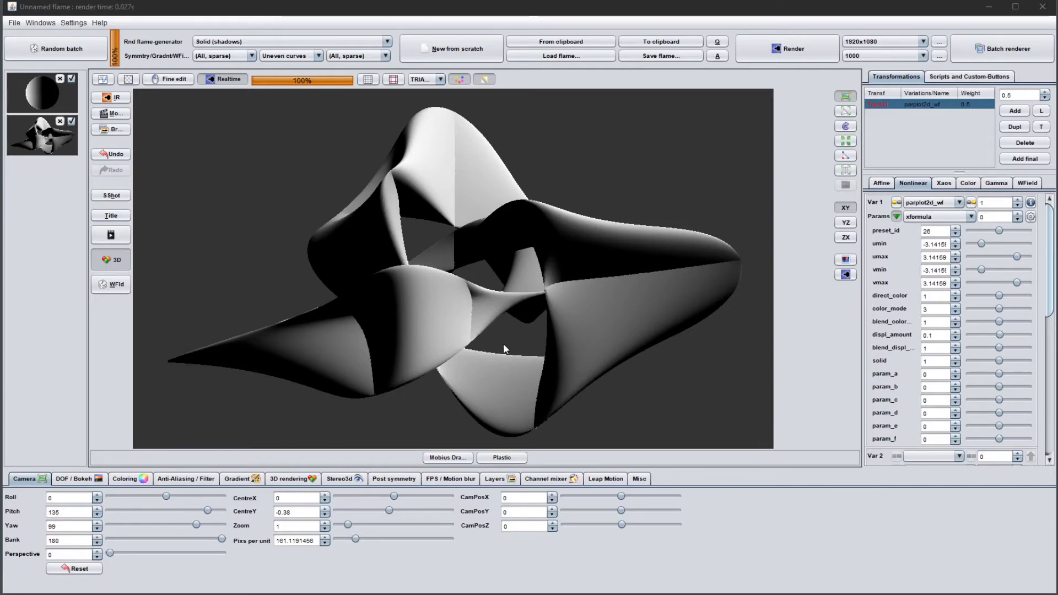
Open the light settings for the twisted-surface flame and set Light 0's altitude and azimuth to 0
{"action": "left_click", "coordinate": [291, 478]}
{"action": "left_click", "coordinate": [218, 503]}
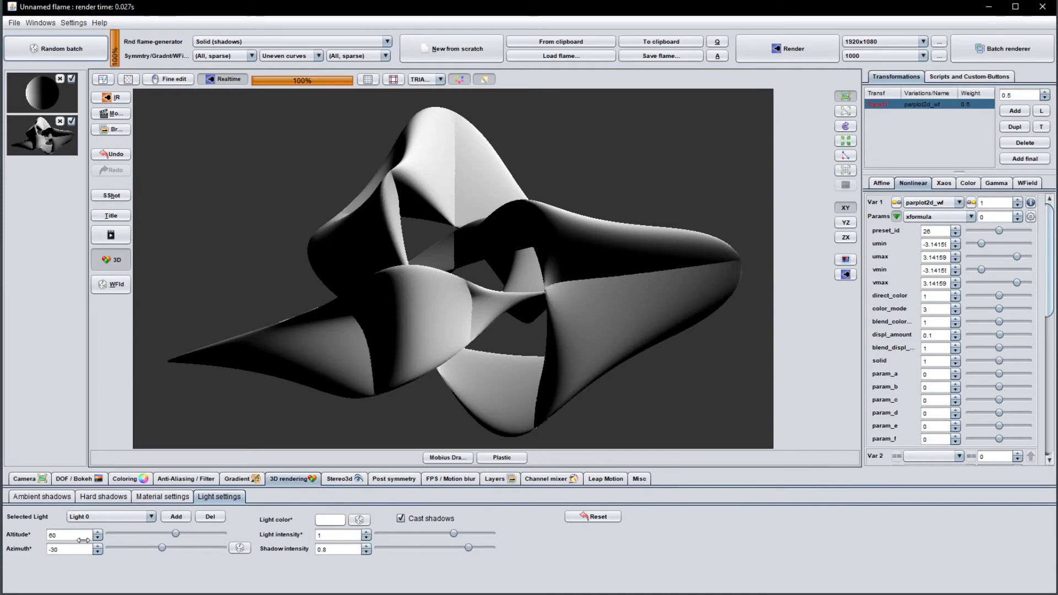
{"action": "double_click", "coordinate": [53, 535]}
{"action": "type", "text": "0"}
{"action": "key", "text": "Tab"}
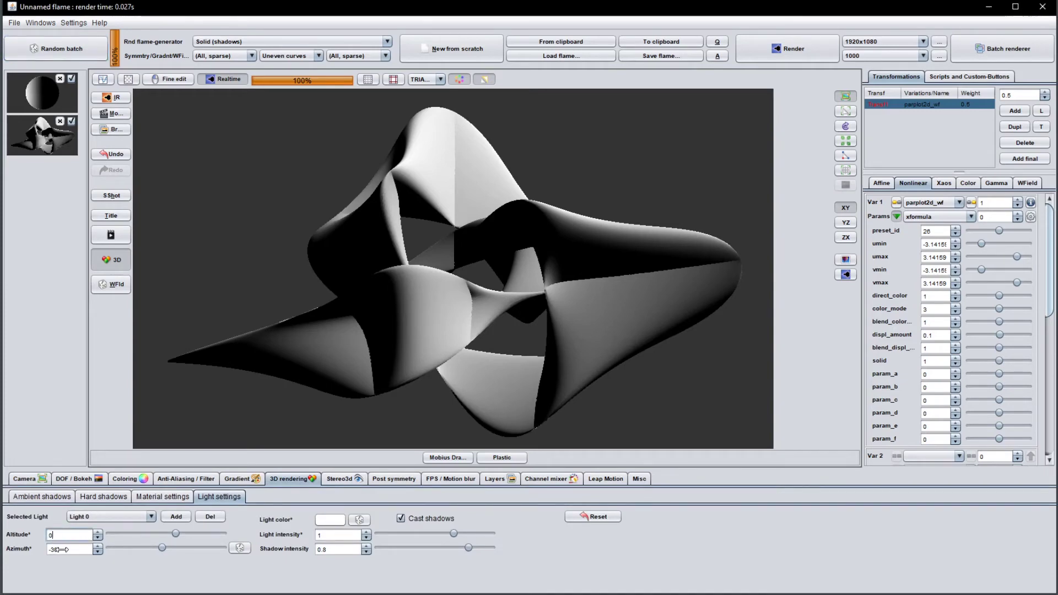
{"action": "type", "text": "-0"}
Set Light 0's altitude to 180, lower it to about 116, and raise it to about 181 degrees
{"action": "left_click", "coordinate": [63, 535]}
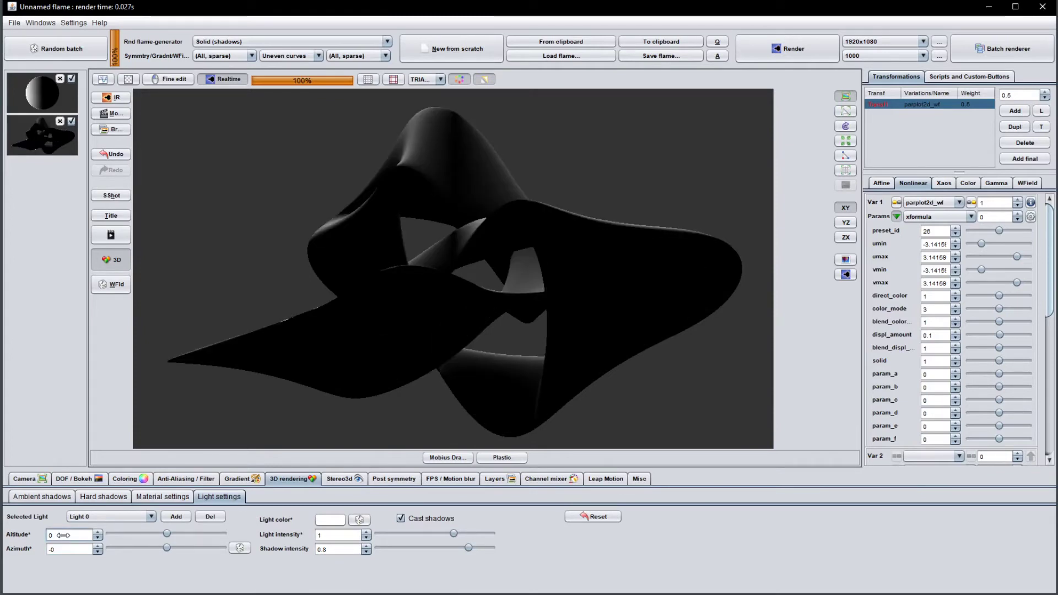
{"action": "type", "text": "18"}
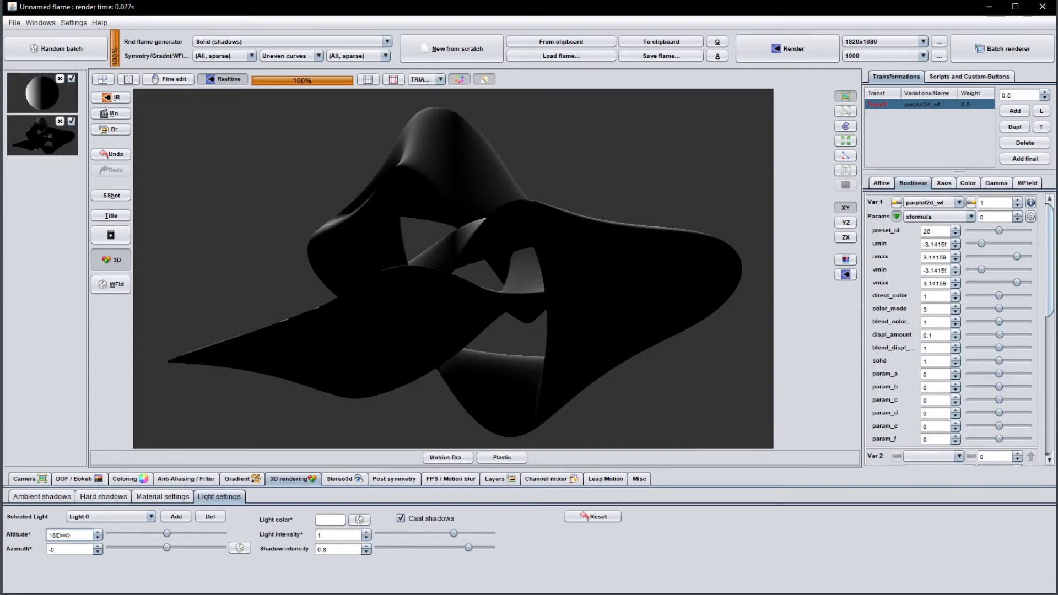
{"action": "key", "text": "Return"}
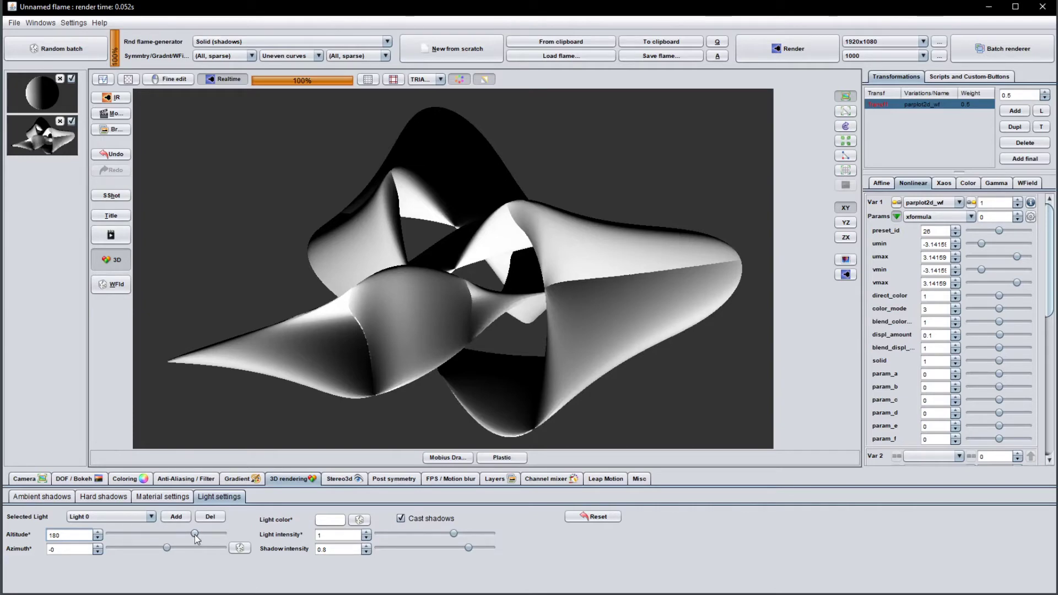
{"action": "left_click", "coordinate": [194, 534]}
{"action": "mouse_move", "coordinate": [194, 534]}
{"action": "left_mouse_down"}
{"action": "mouse_move", "coordinate": [212, 537]}
{"action": "mouse_move", "coordinate": [185, 542]}
{"action": "left_mouse_up"}
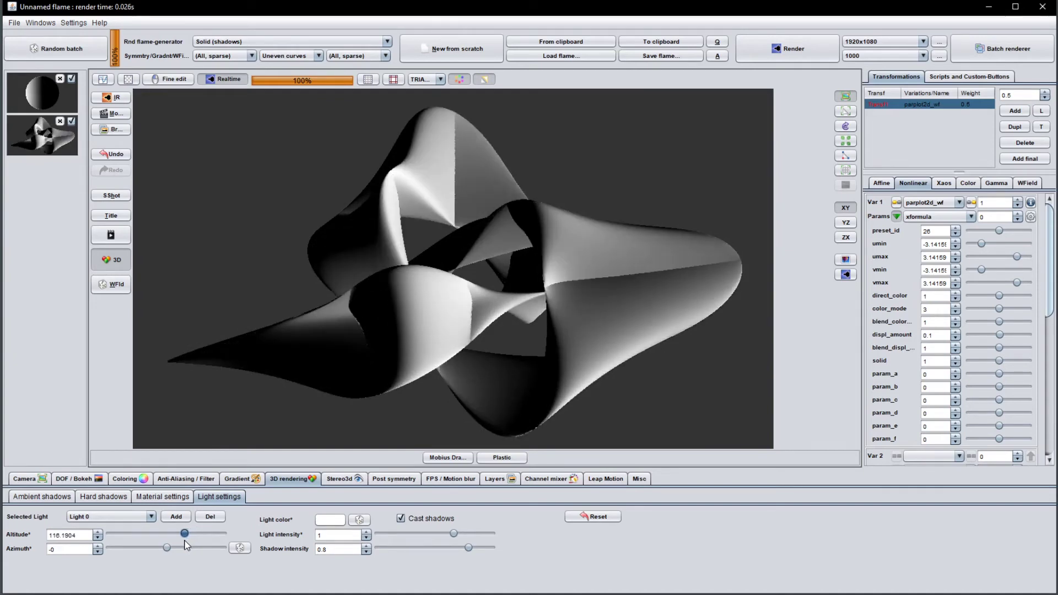
{"action": "left_click_drag", "start_coordinate": [187, 540], "coordinate": [194, 538]}
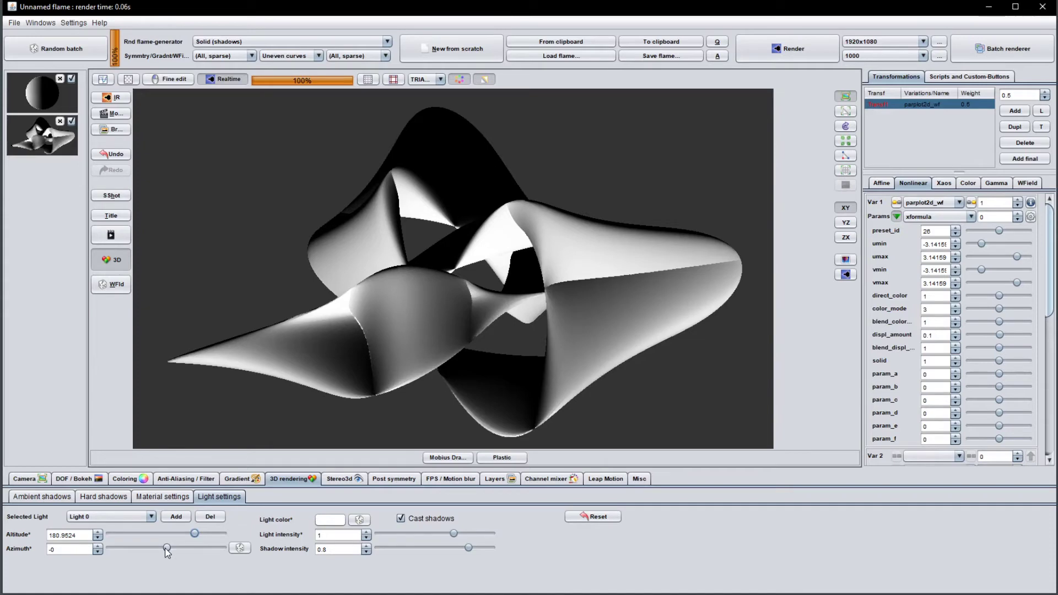
Try an azimuth of about -13 degrees for Light 0, then reset the azimuth to 0
{"action": "mouse_move", "coordinate": [164, 549]}
{"action": "left_mouse_down"}
{"action": "mouse_move", "coordinate": [176, 550]}
{"action": "mouse_move", "coordinate": [155, 561]}
{"action": "mouse_move", "coordinate": [163, 557]}
{"action": "left_mouse_up"}
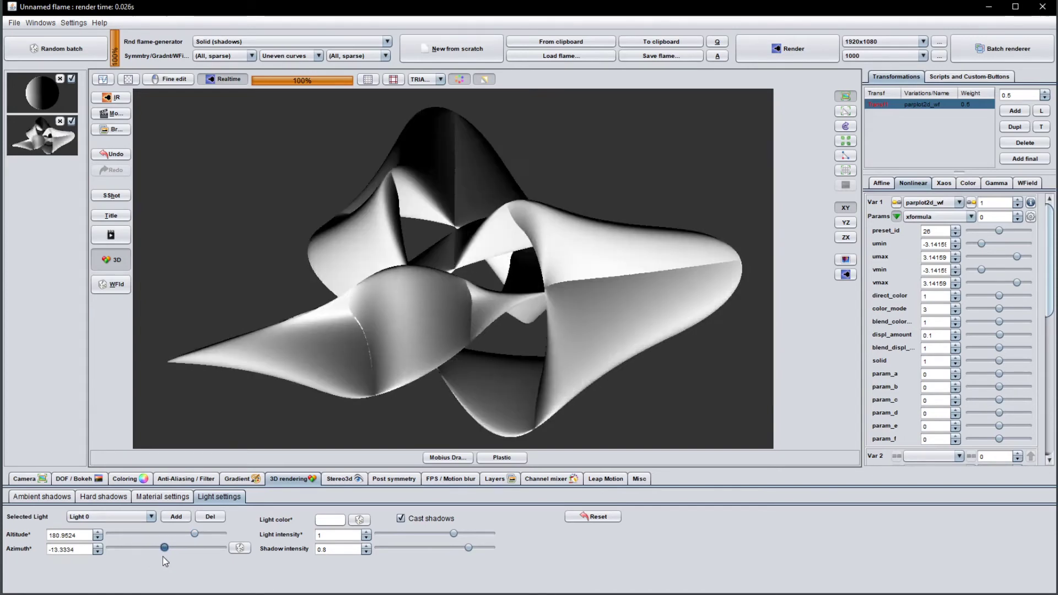
{"action": "left_click", "coordinate": [78, 550]}
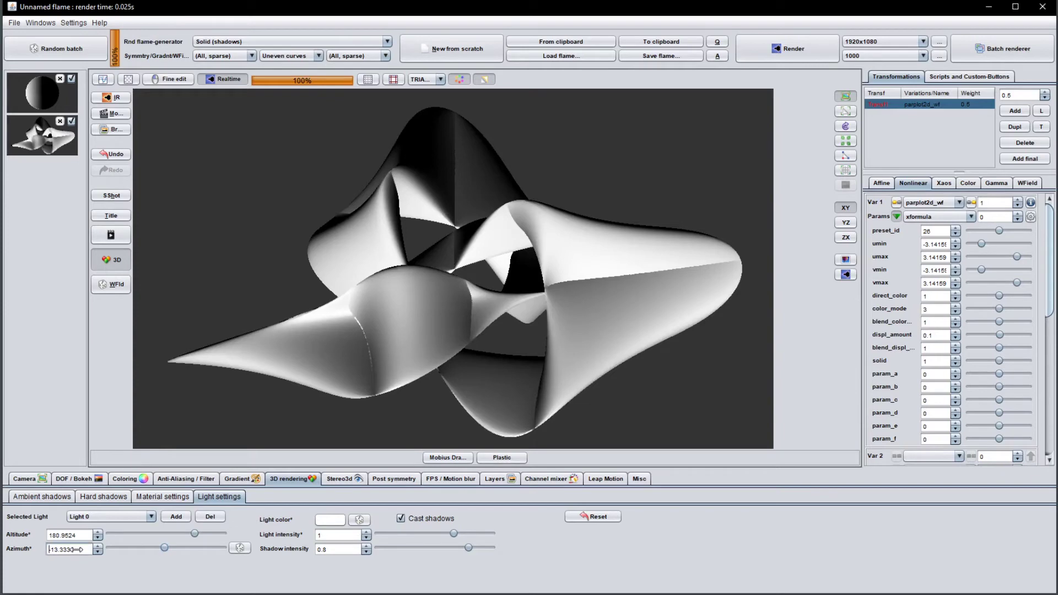
{"action": "triple_click", "coordinate": [78, 550]}
{"action": "type", "text": "0"}
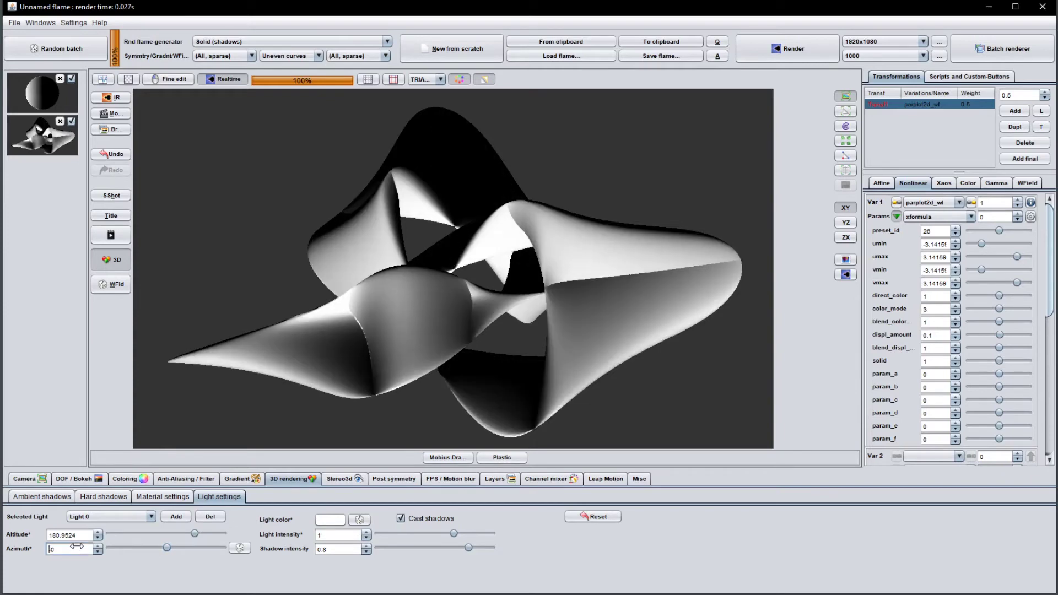
Raise Light 0's altitude to 200 and swing its azimuth to about -63 degrees
{"action": "left_click", "coordinate": [197, 535]}
{"action": "left_click_drag", "start_coordinate": [199, 536], "coordinate": [198, 537]}
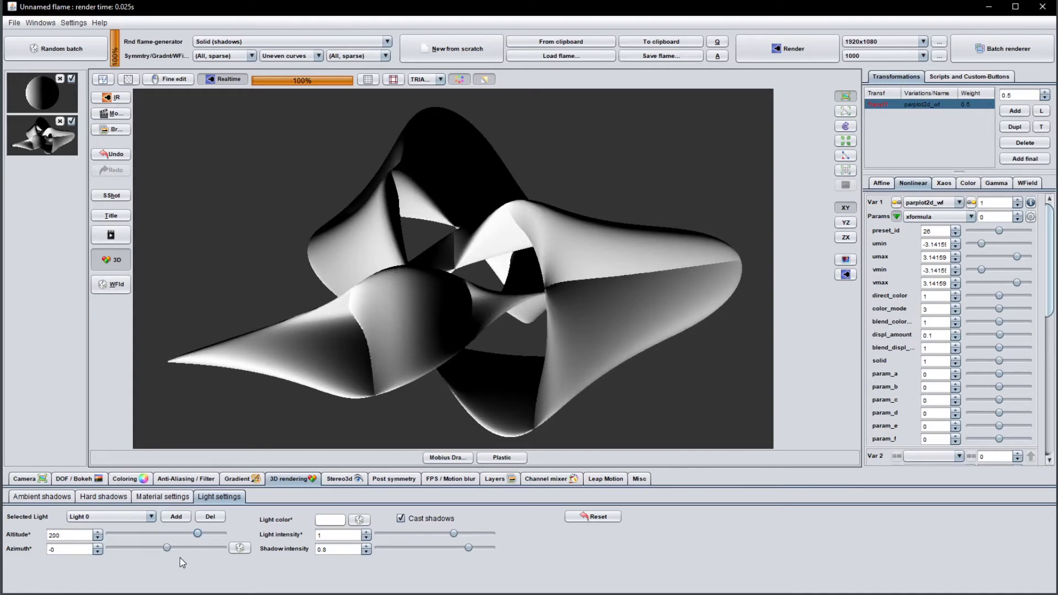
{"action": "left_click_drag", "start_coordinate": [166, 549], "coordinate": [155, 553]}
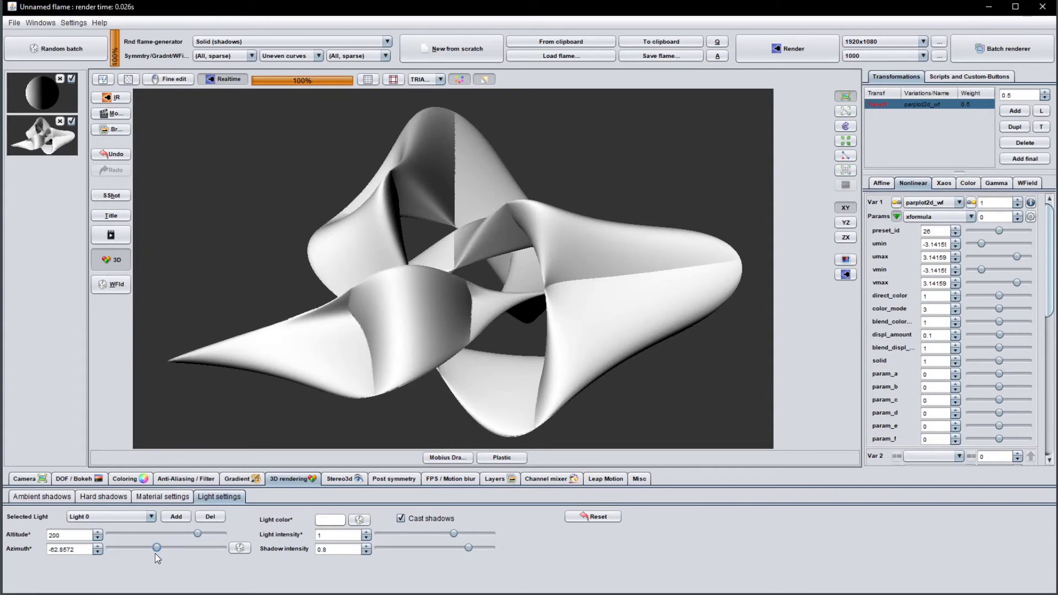
Adjust Light 0's altitude to about 147 and azimuth to about -55 degrees, then refine them to about 97 and -78 degrees
{"action": "left_click", "coordinate": [198, 535]}
{"action": "left_click_drag", "start_coordinate": [199, 538], "coordinate": [189, 537]}
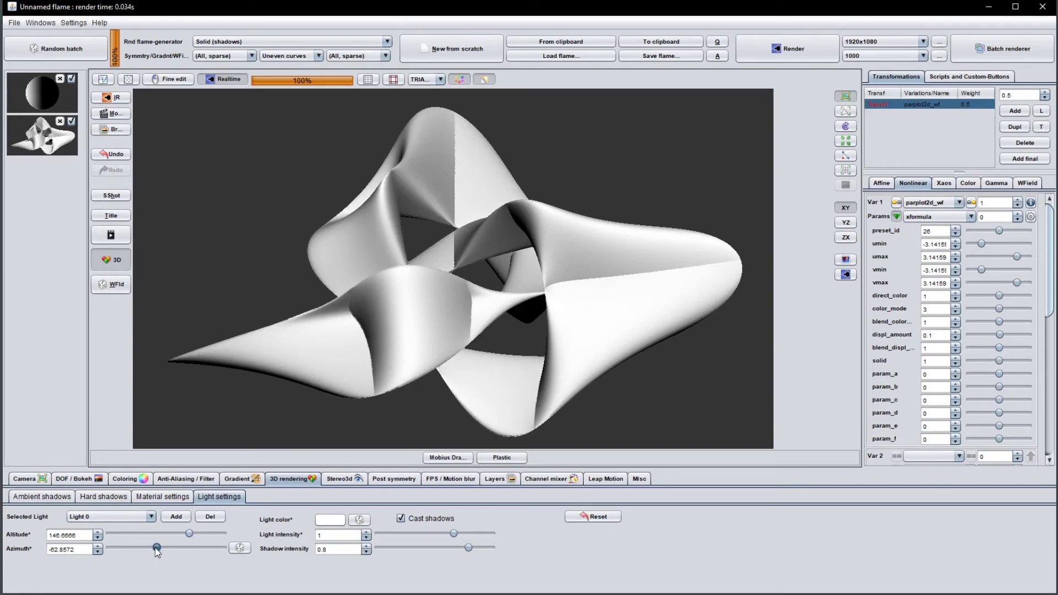
{"action": "left_click_drag", "start_coordinate": [156, 548], "coordinate": [158, 549]}
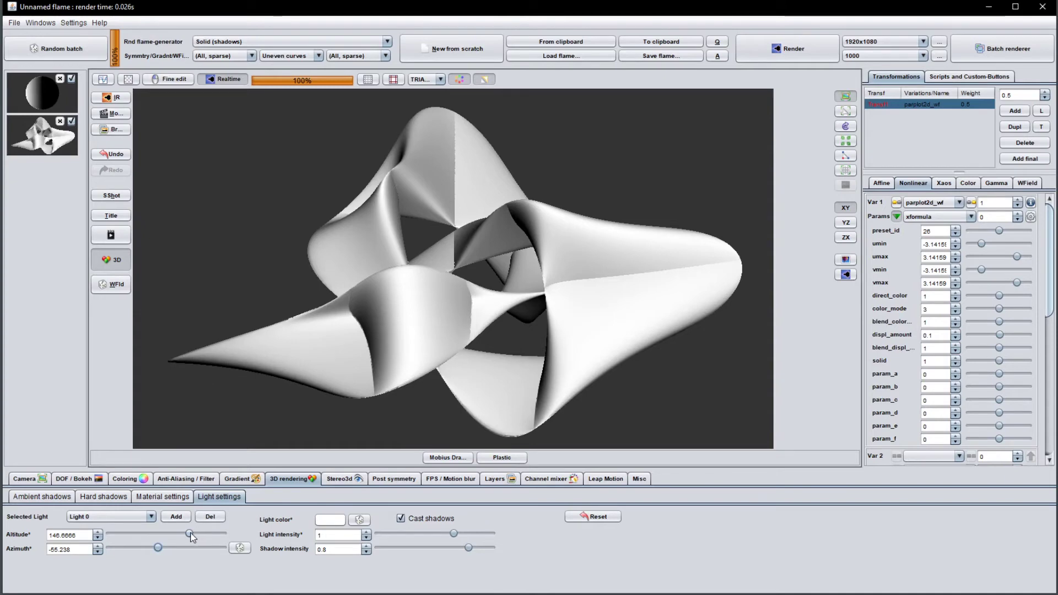
{"action": "left_click_drag", "start_coordinate": [191, 534], "coordinate": [183, 535]}
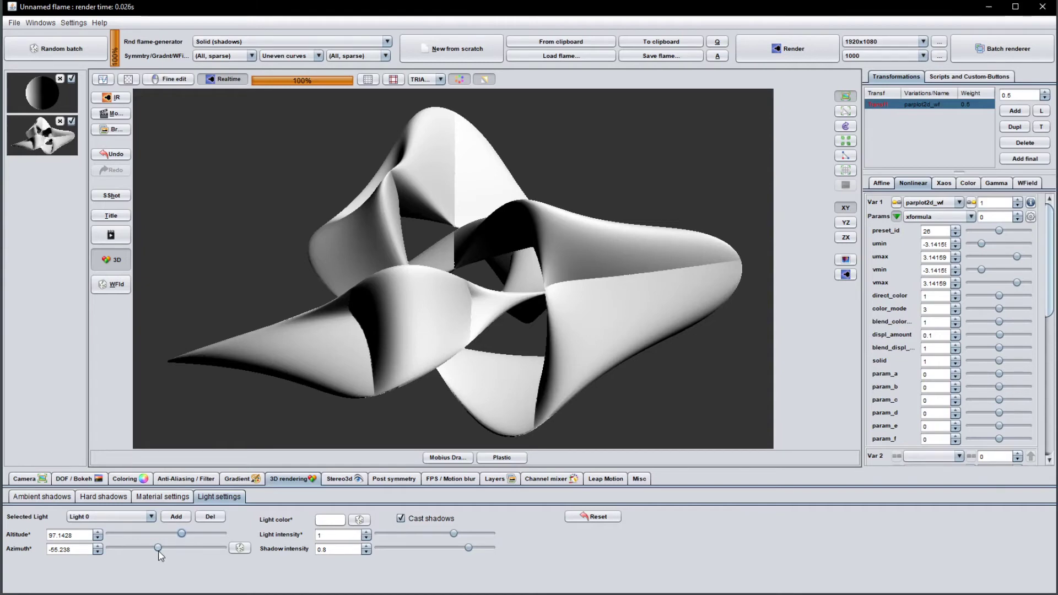
{"action": "left_click_drag", "start_coordinate": [159, 552], "coordinate": [153, 552]}
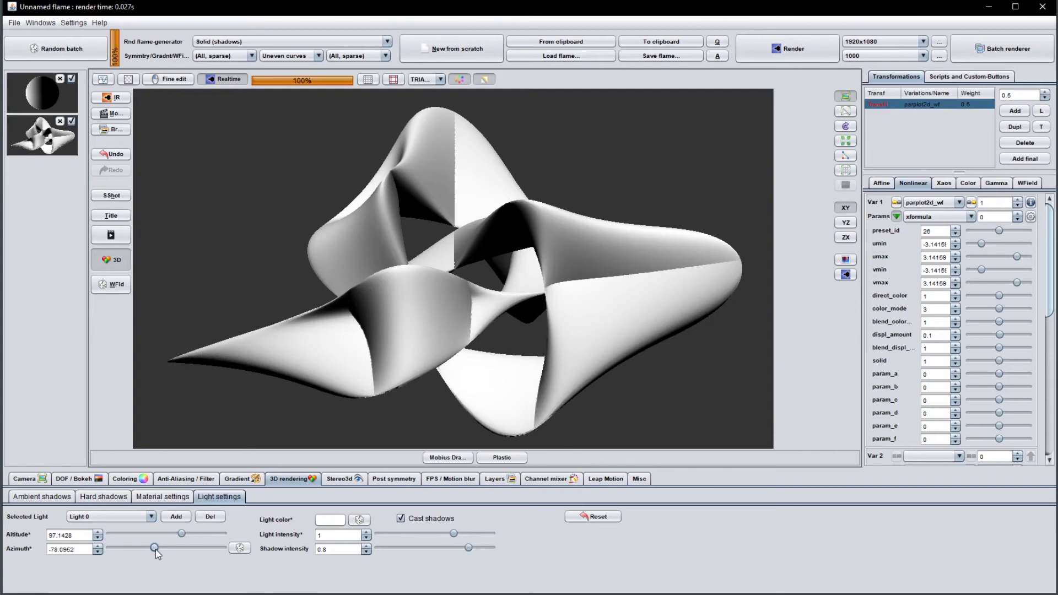
Add a second light to the twisted-surface flame and set its light intensity to 0.5
{"action": "left_click", "coordinate": [170, 517]}
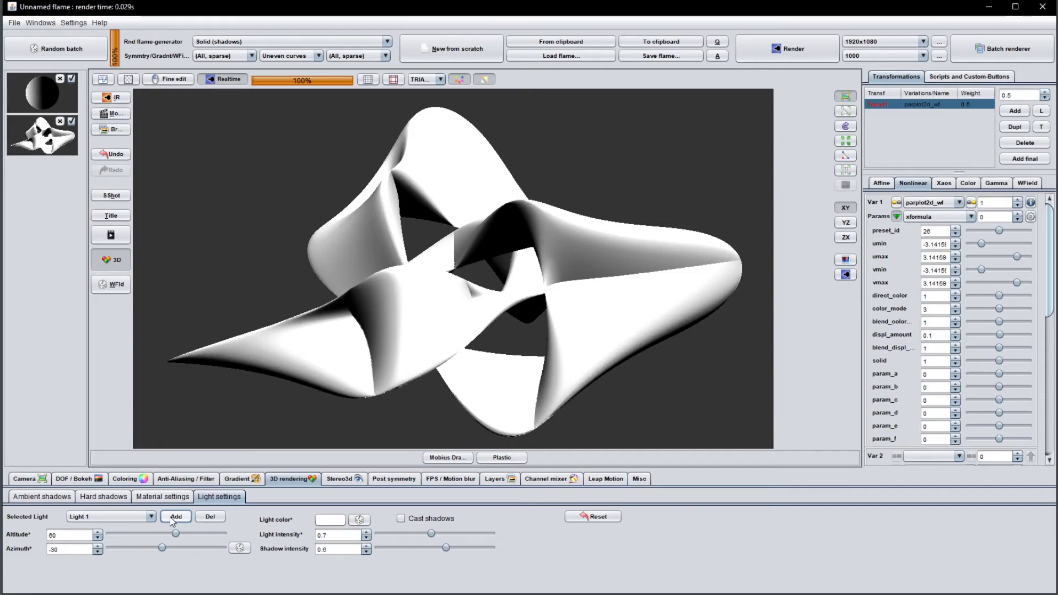
{"action": "double_click", "coordinate": [328, 535]}
{"action": "type", "text": "0.5"}
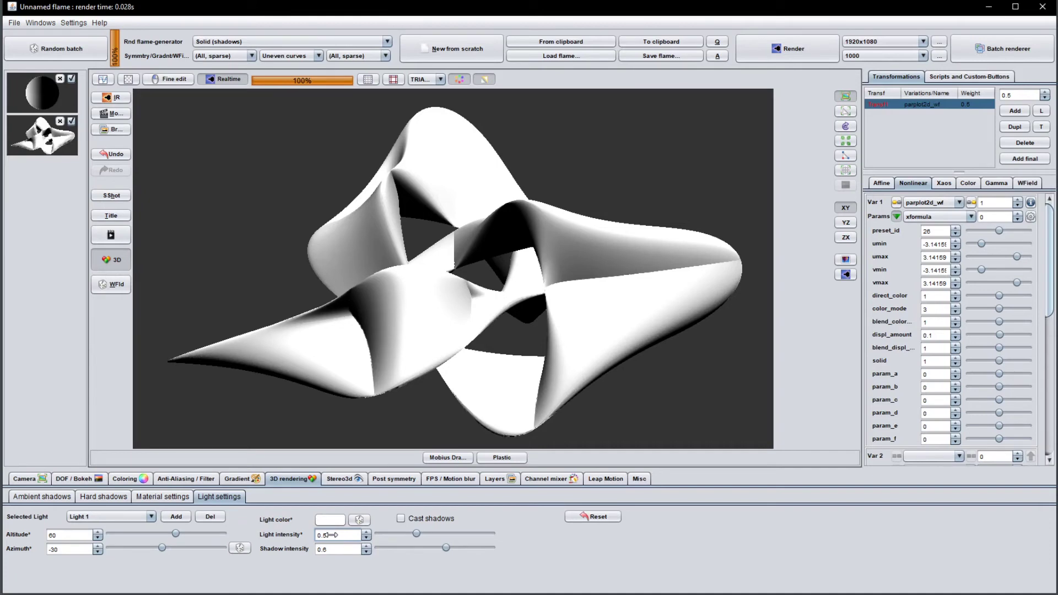
Set Light 0's light intensity to 0 so that only Light 1 illuminates the surface
{"action": "left_click", "coordinate": [150, 516]}
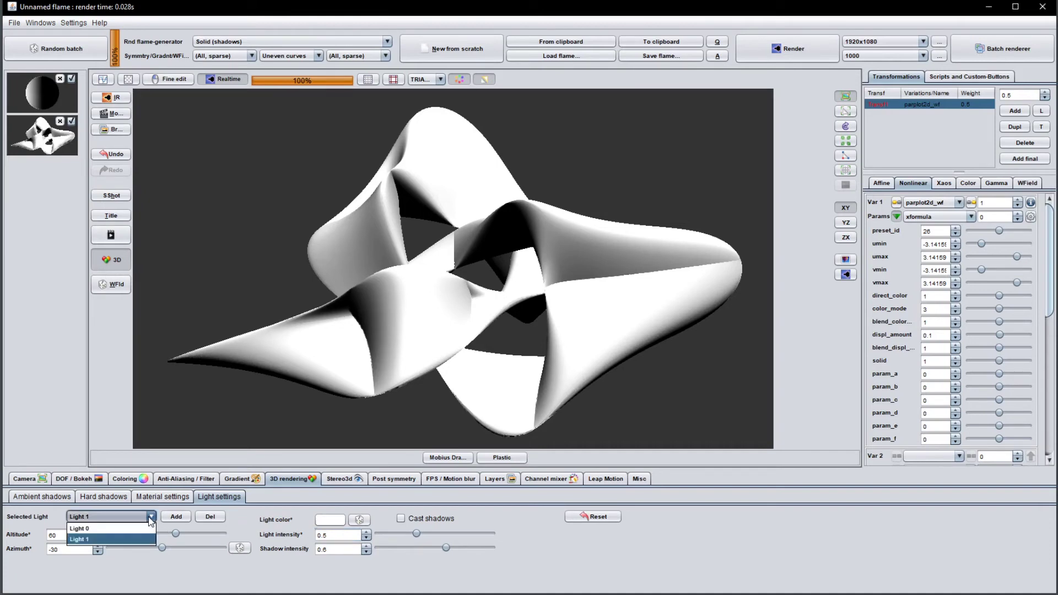
{"action": "left_click", "coordinate": [133, 529]}
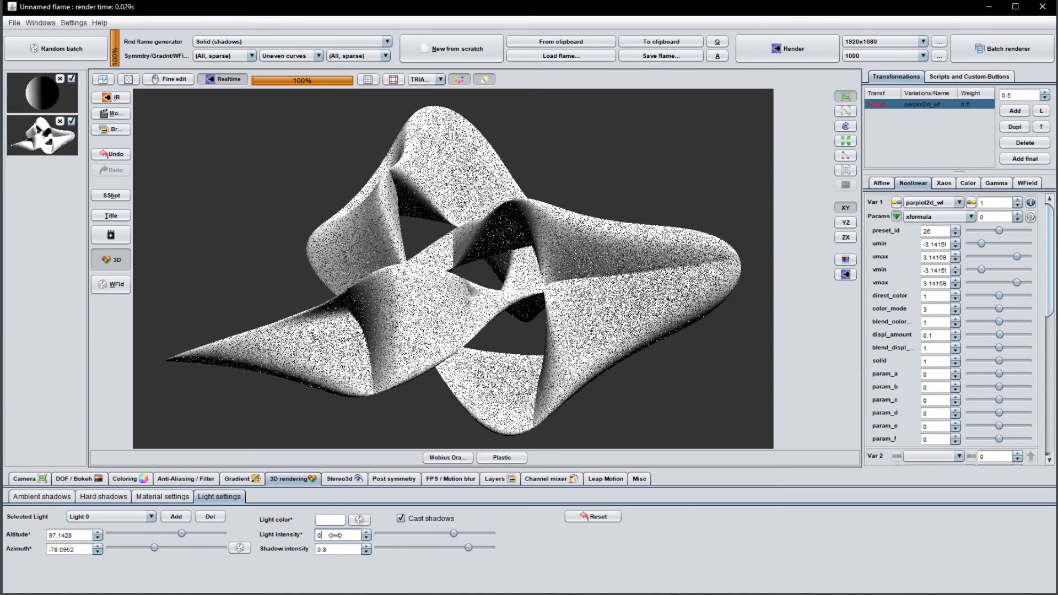
{"action": "key", "text": "Return"}
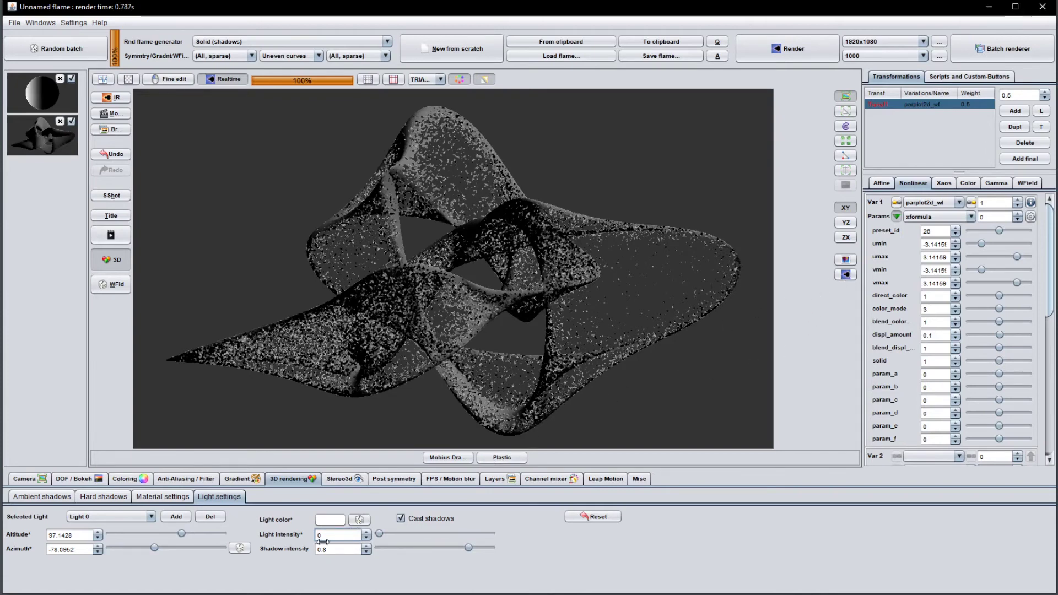
Select Light 1, render the preview, and set the light's altitude to 180 and azimuth to 0
{"action": "left_click", "coordinate": [150, 516]}
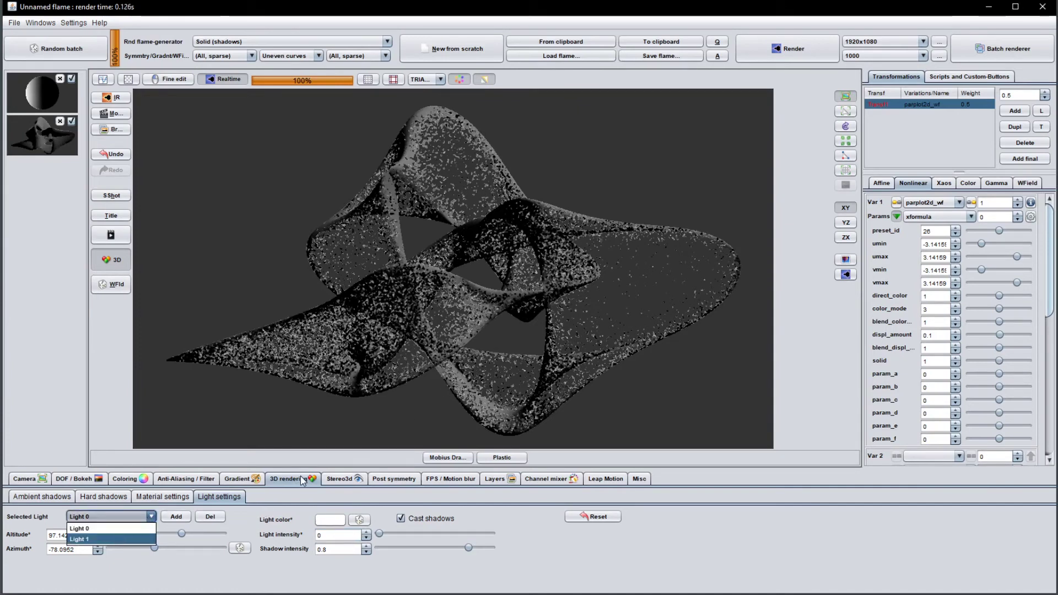
{"action": "left_click", "coordinate": [117, 540]}
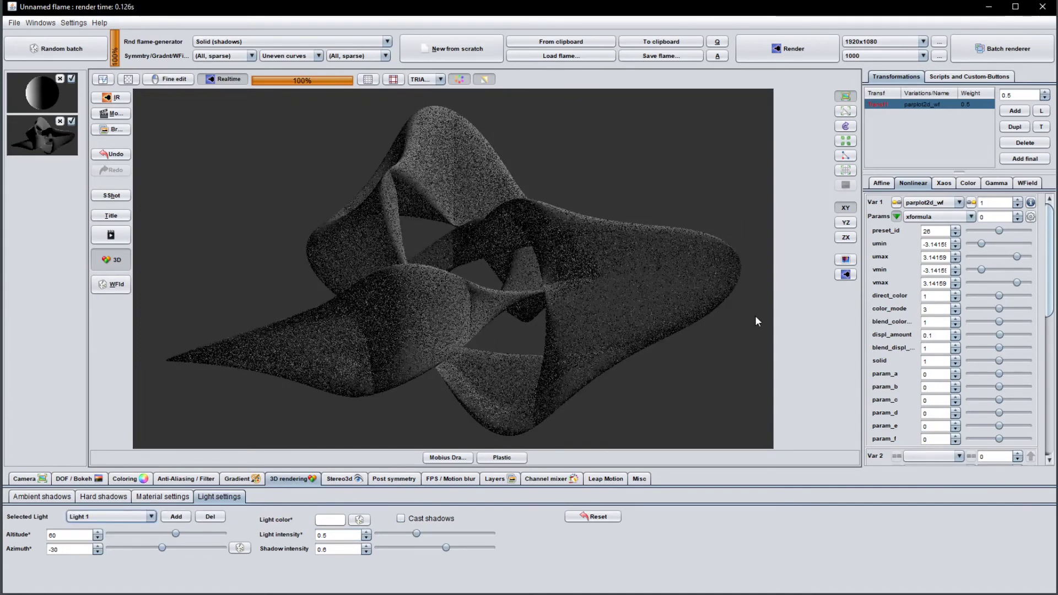
{"action": "left_click", "coordinate": [846, 274]}
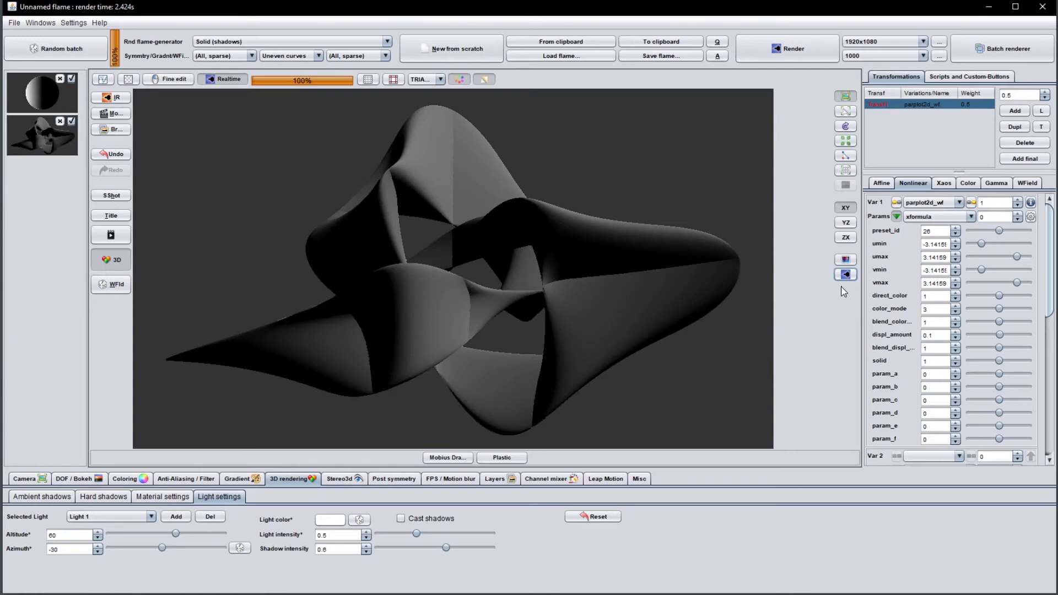
{"action": "double_click", "coordinate": [65, 534]}
{"action": "type", "text": "180"}
{"action": "double_click", "coordinate": [65, 549]}
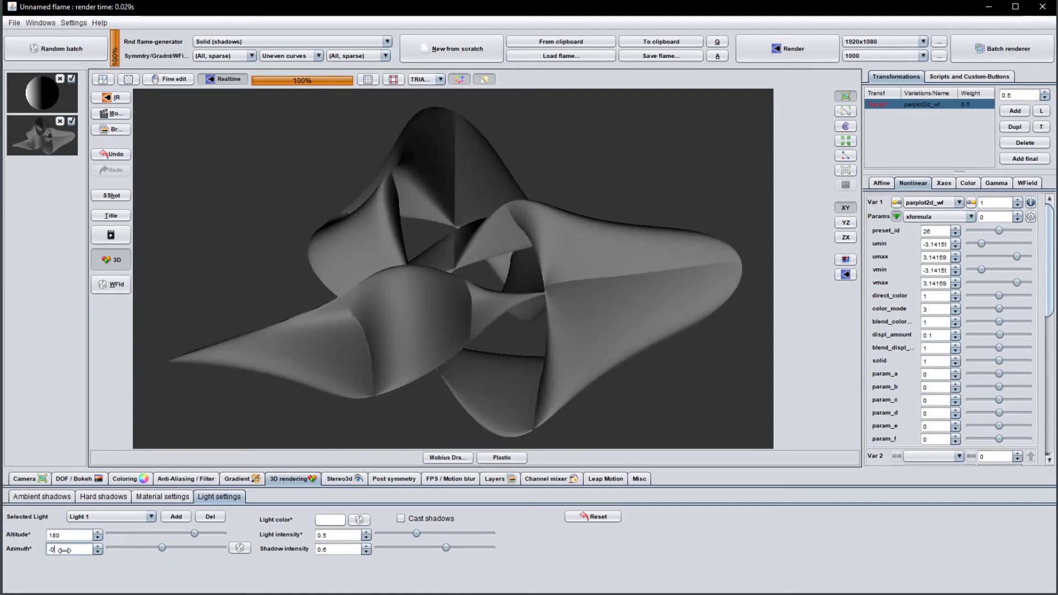
{"action": "type", "text": "0-"}
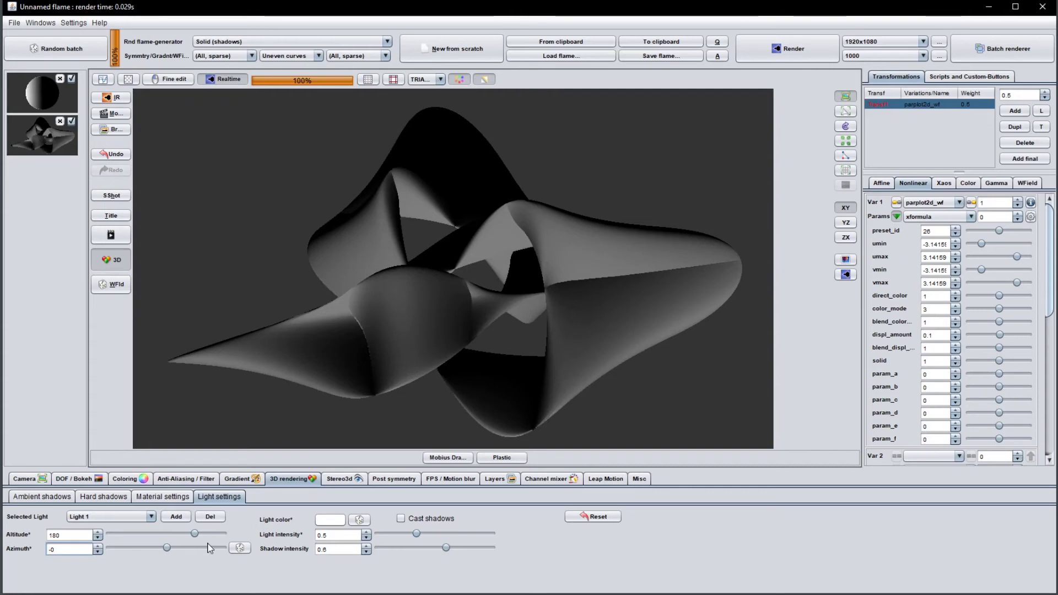
Refine Light 1's direction to an altitude of about 192 and an azimuth of about 13
{"action": "left_click", "coordinate": [196, 532]}
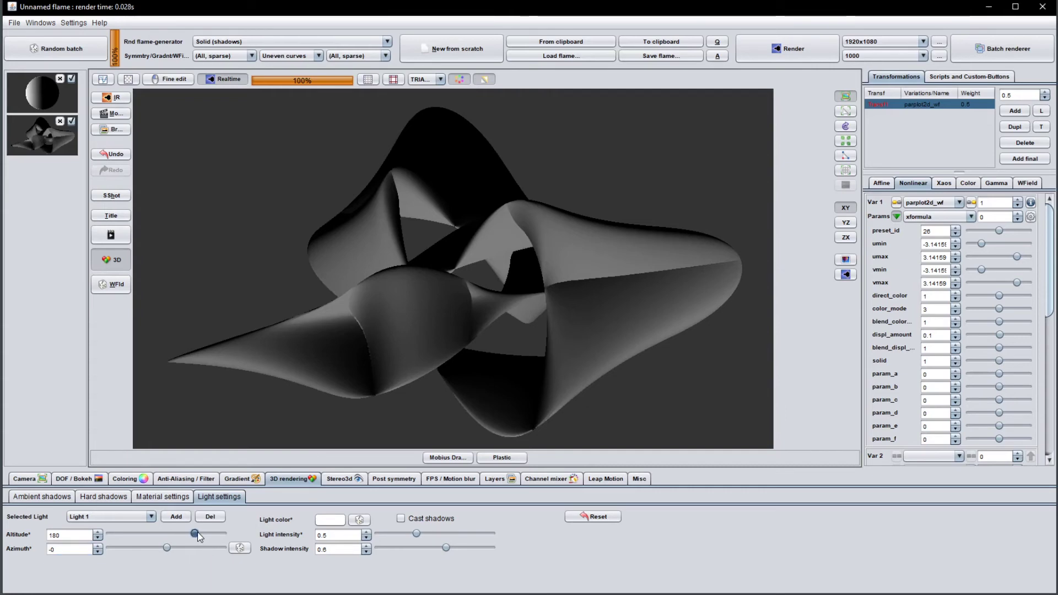
{"action": "left_click_drag", "start_coordinate": [197, 536], "coordinate": [199, 538]}
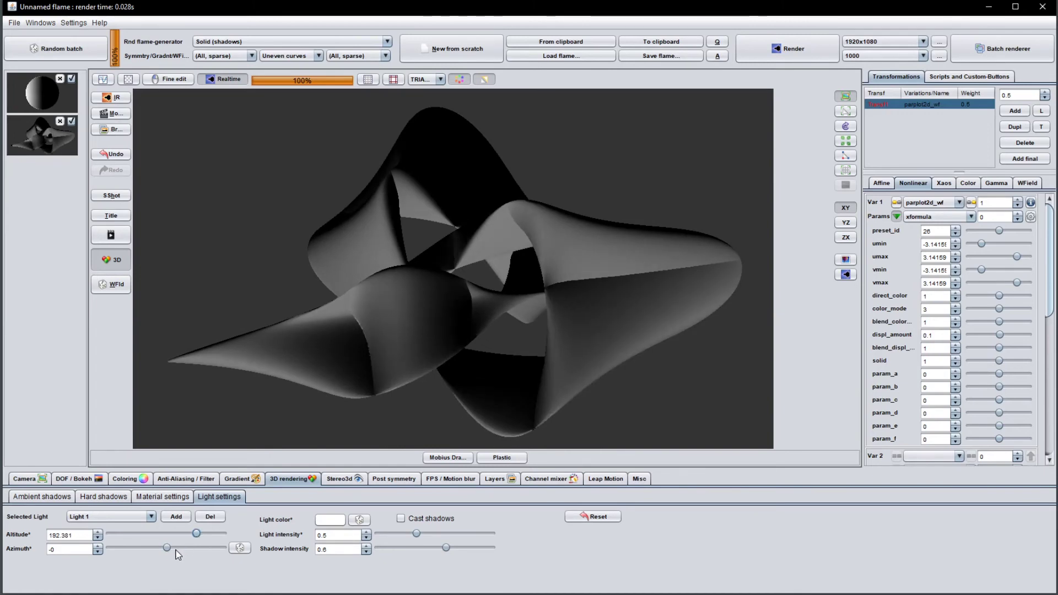
{"action": "left_click_drag", "start_coordinate": [167, 549], "coordinate": [170, 549]}
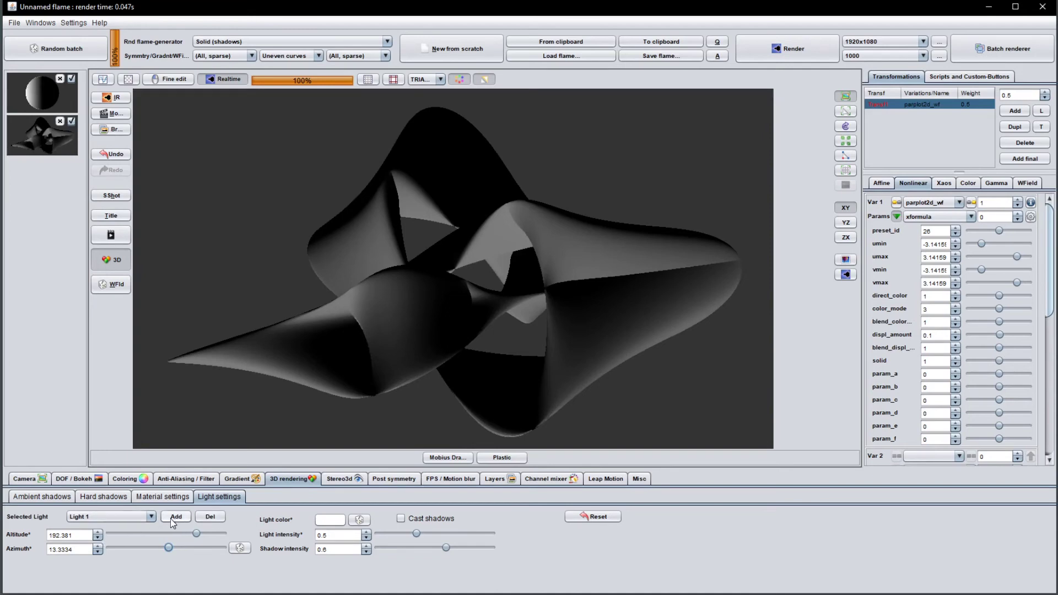
Restore Light 0's light intensity to 1 and render the preview, then reduce the intensity to 0.9
{"action": "left_click", "coordinate": [110, 517]}
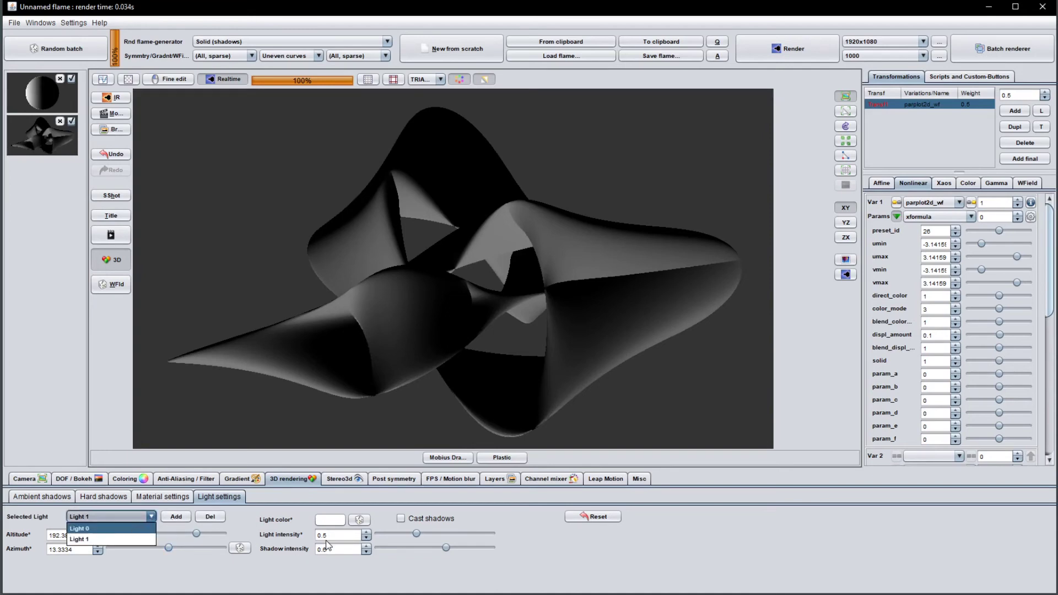
{"action": "key", "text": "Return"}
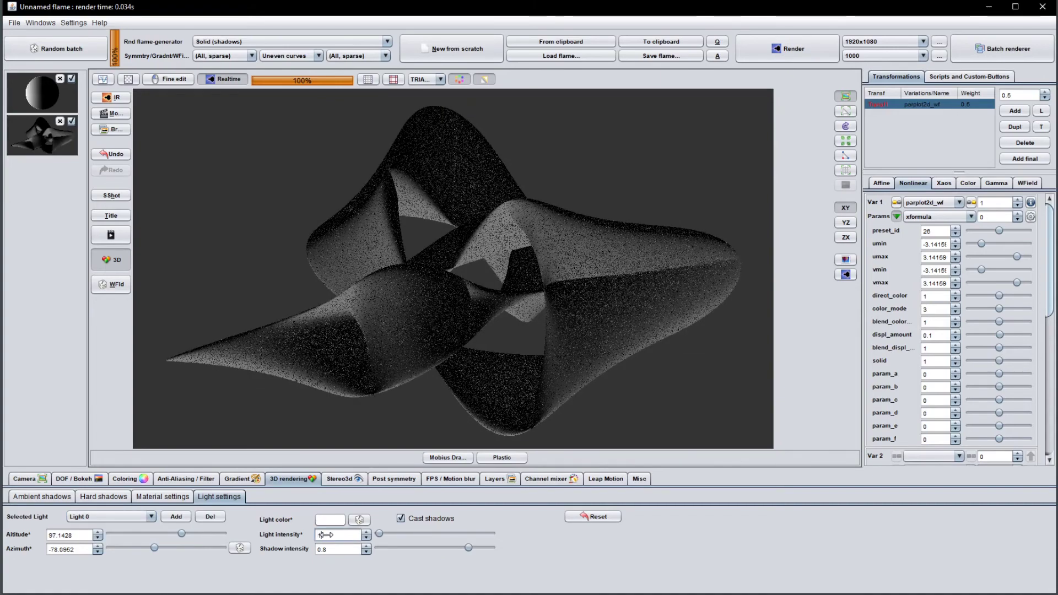
{"action": "left_click_drag", "start_coordinate": [325, 535], "coordinate": [359, 535]}
{"action": "left_click", "coordinate": [842, 275]}
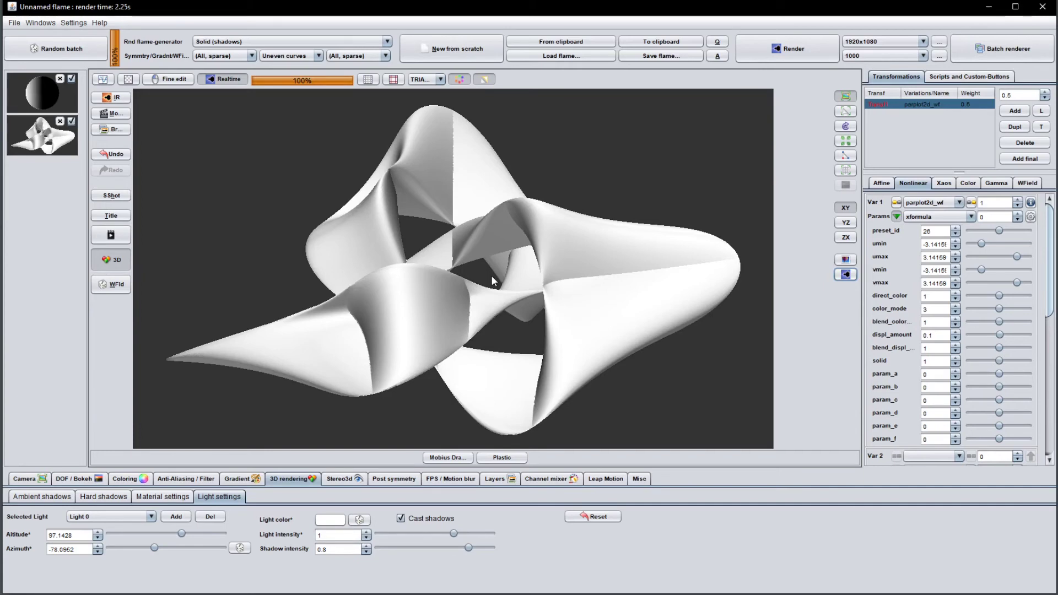
{"action": "left_click", "coordinate": [347, 536]}
{"action": "type", "text": "0.9"}
{"action": "key", "text": "Return"}
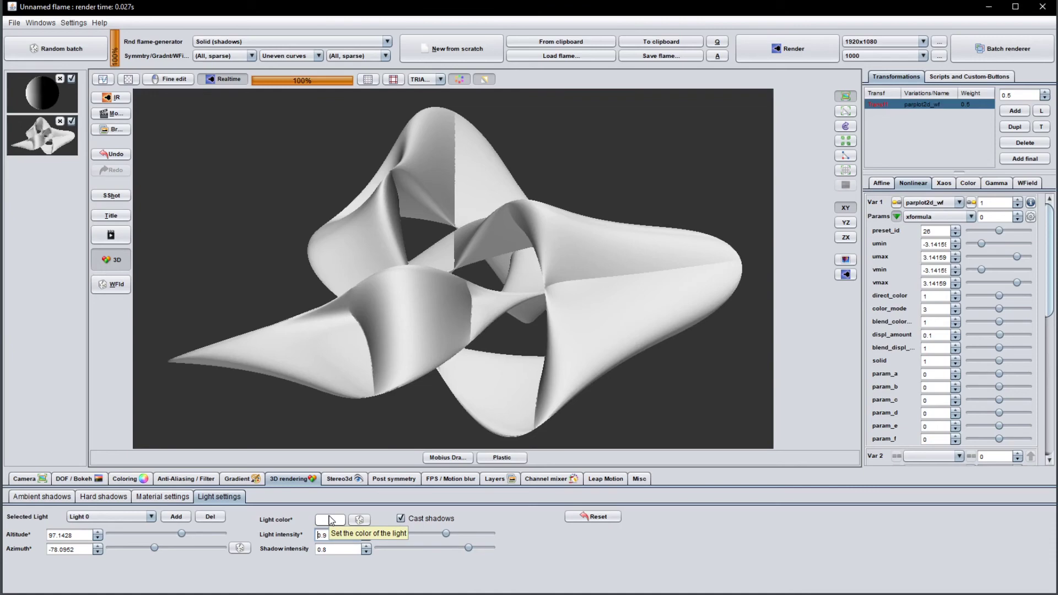
Try random light colors and a light green swatch on Light 0, then return its color to white
{"action": "left_click", "coordinate": [361, 521]}
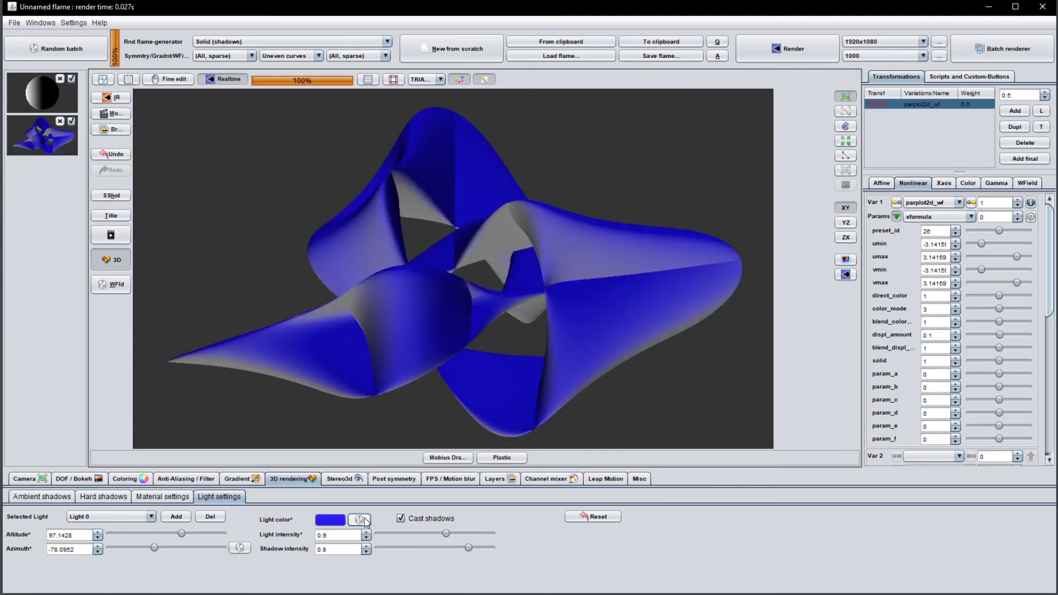
{"action": "left_click", "coordinate": [361, 521]}
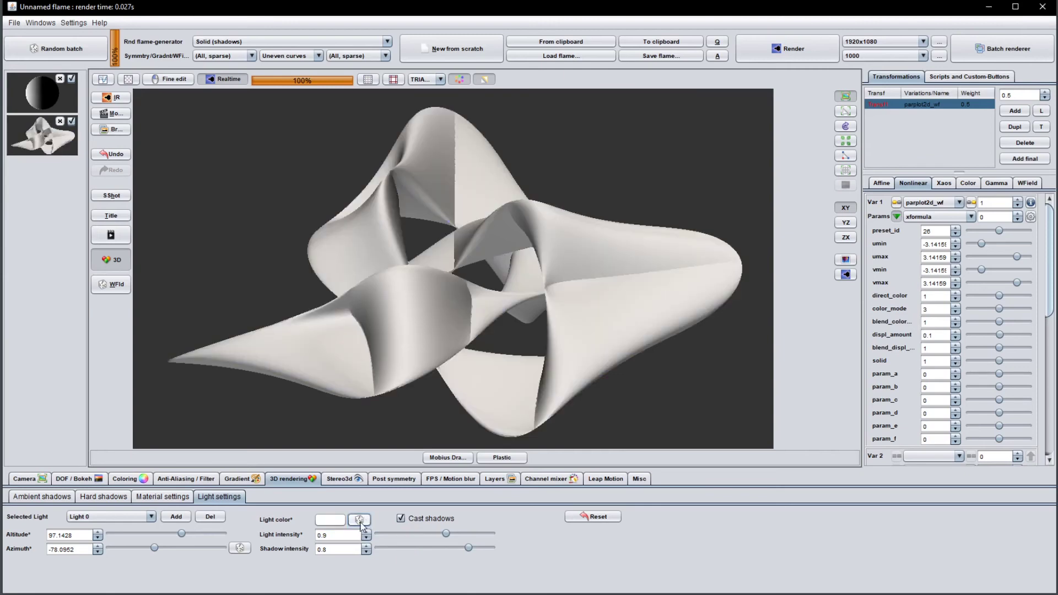
{"action": "left_click", "coordinate": [326, 522]}
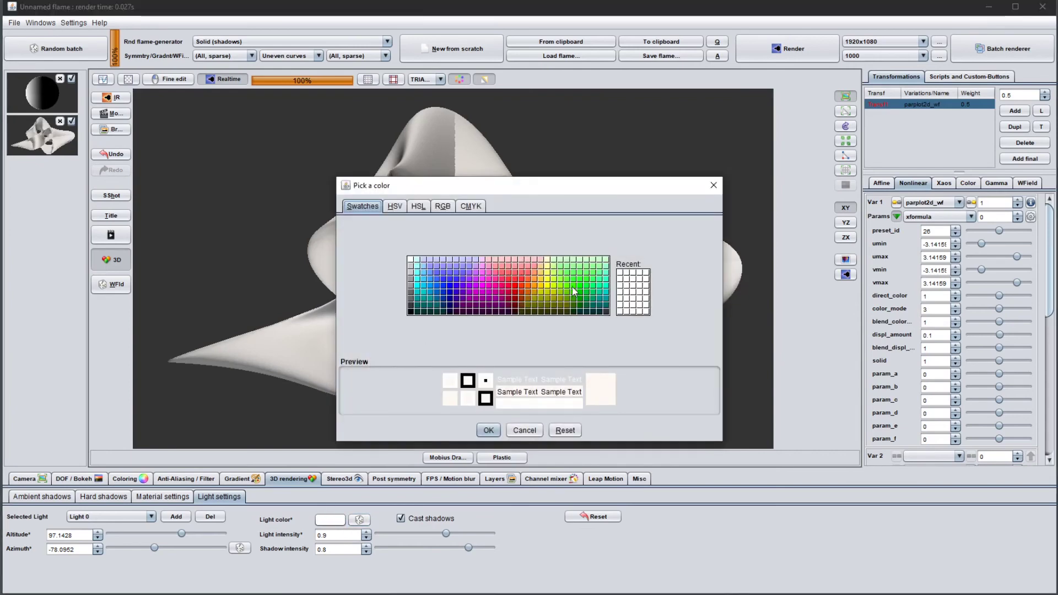
{"action": "left_click", "coordinate": [566, 267]}
{"action": "left_click", "coordinate": [488, 430]}
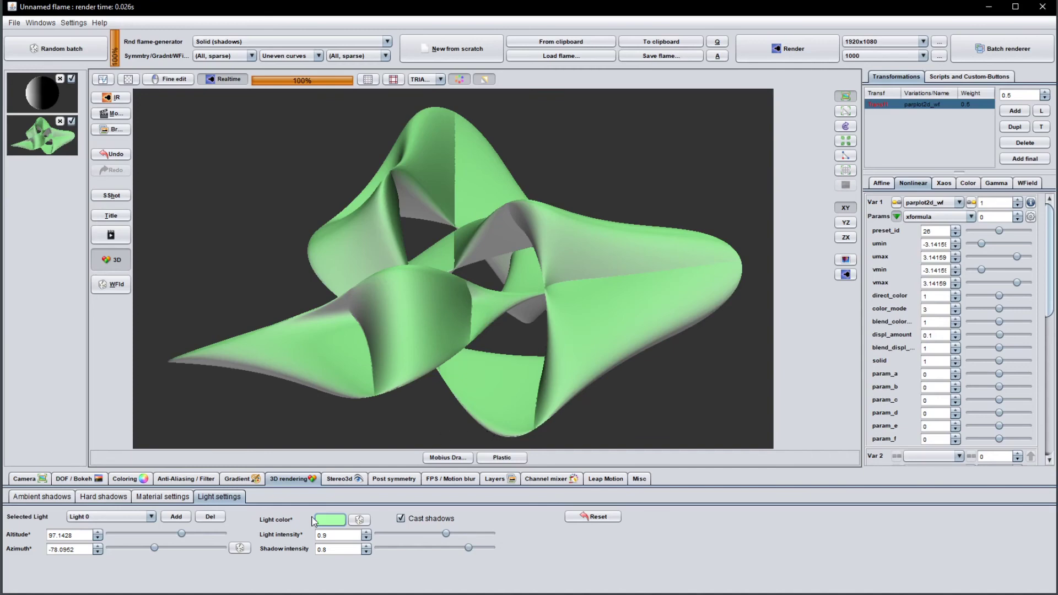
{"action": "left_click", "coordinate": [328, 522]}
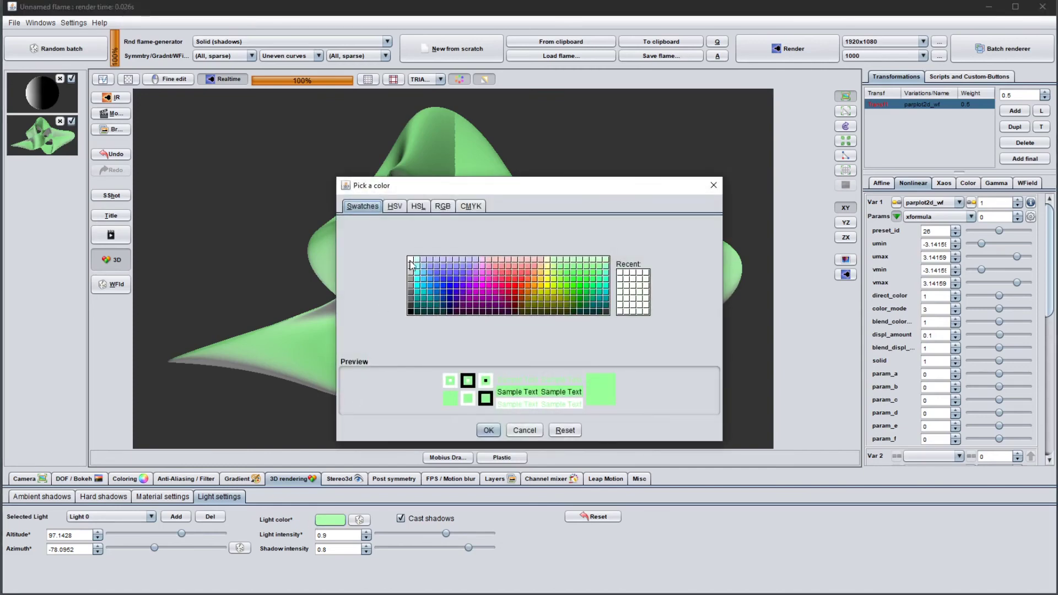
{"action": "left_click", "coordinate": [488, 430]}
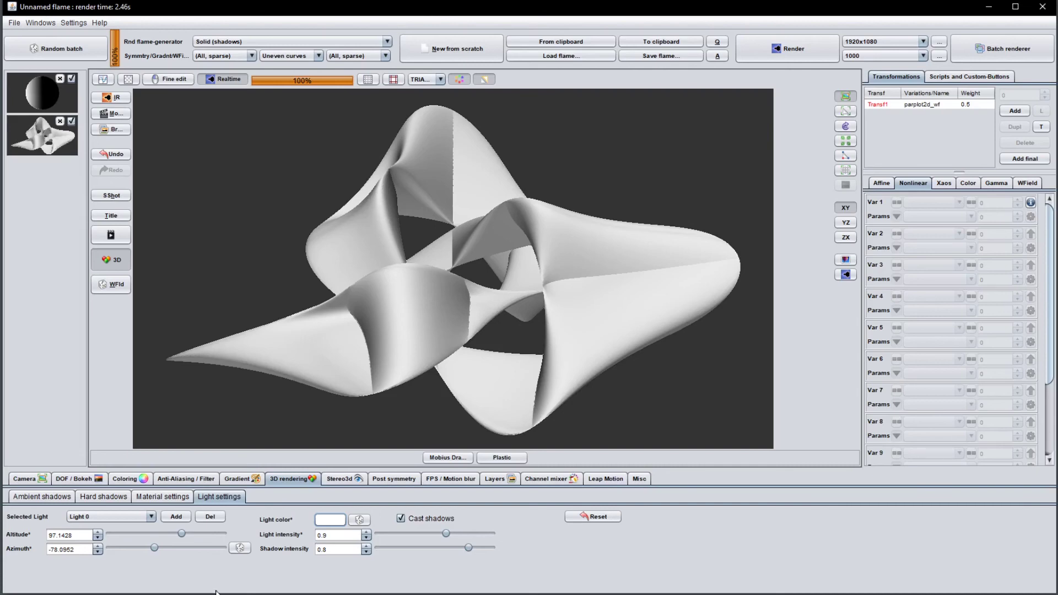
Add a third light with a medium blue color and aim it at an altitude of about -86 and azimuth of about -21
{"action": "left_click", "coordinate": [169, 517]}
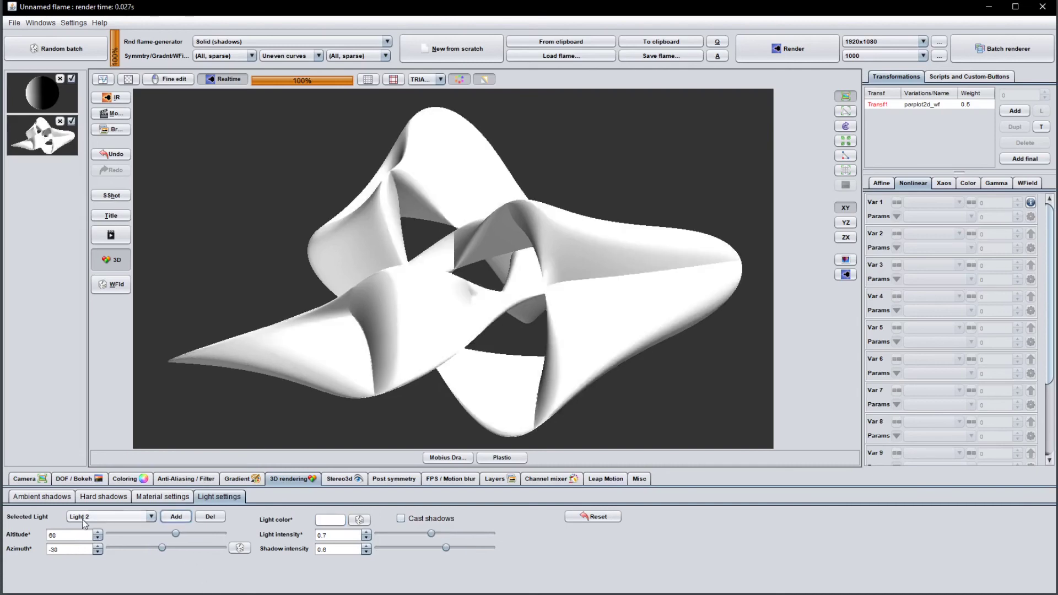
{"action": "left_click", "coordinate": [332, 520]}
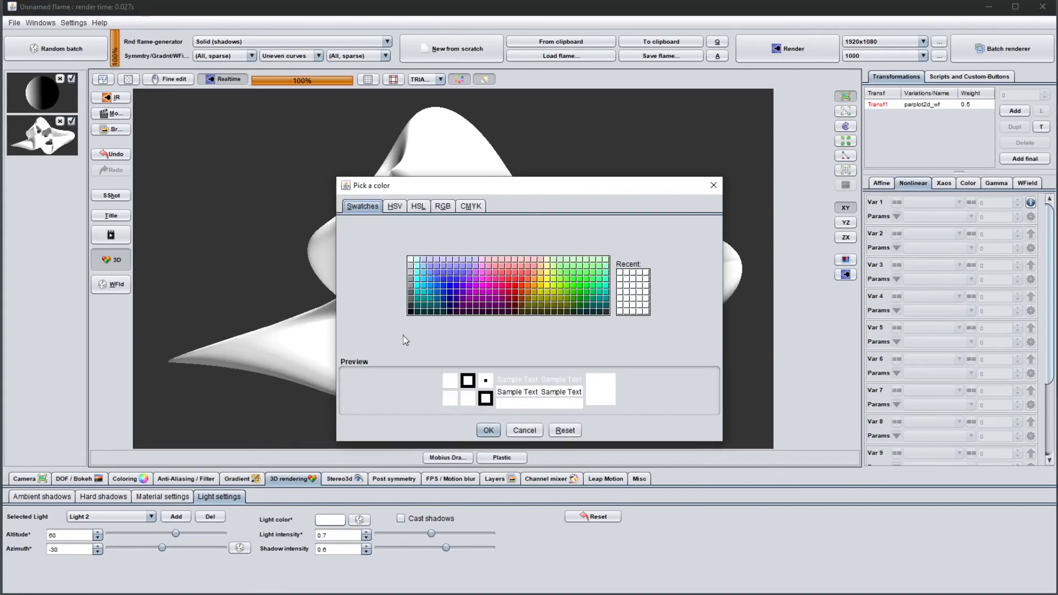
{"action": "left_click", "coordinate": [438, 301]}
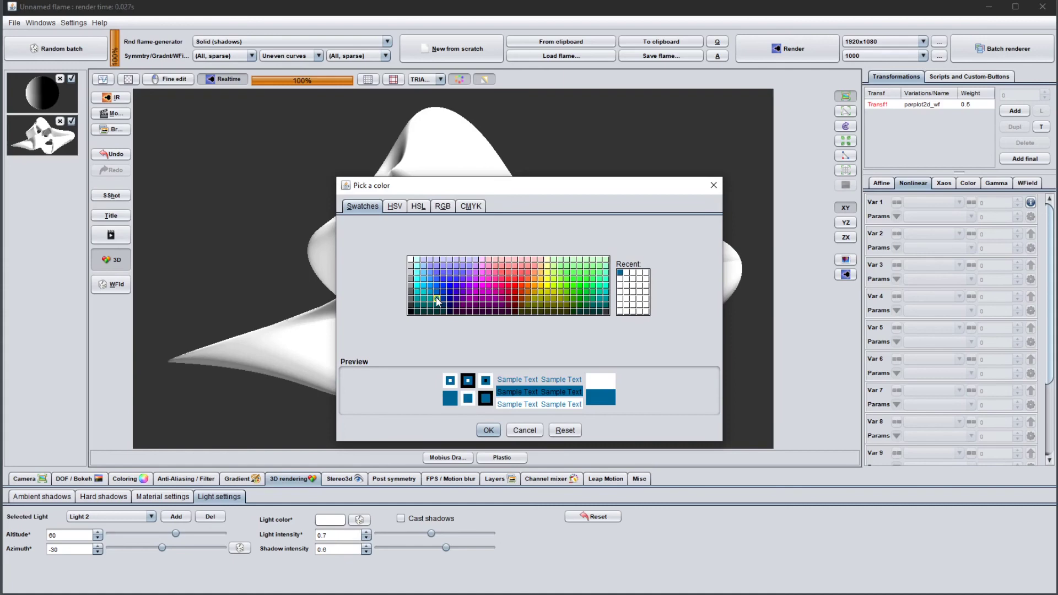
{"action": "left_click", "coordinate": [488, 431]}
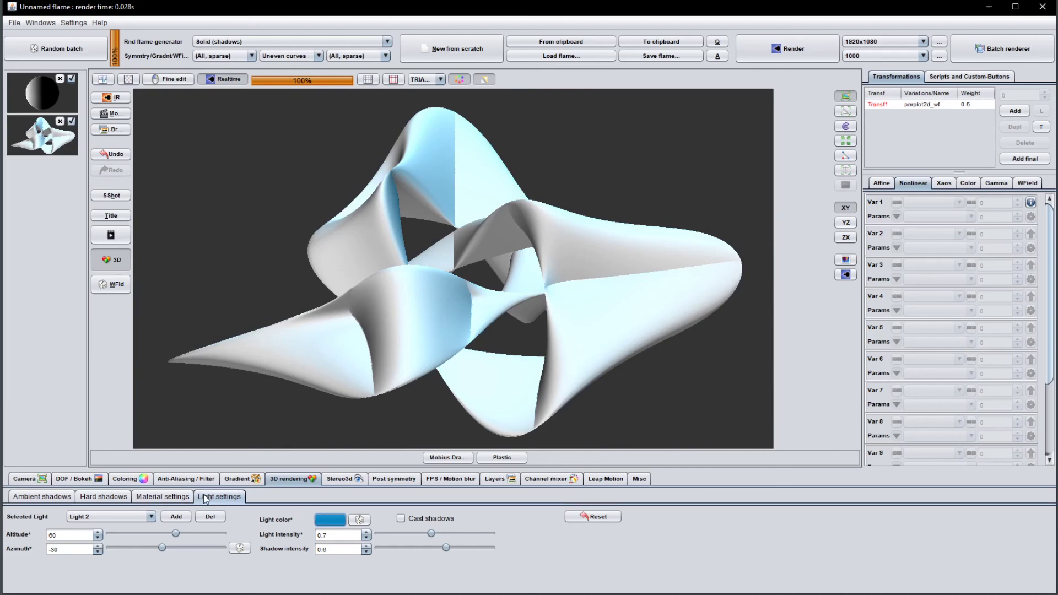
{"action": "left_click_drag", "start_coordinate": [169, 535], "coordinate": [151, 537]}
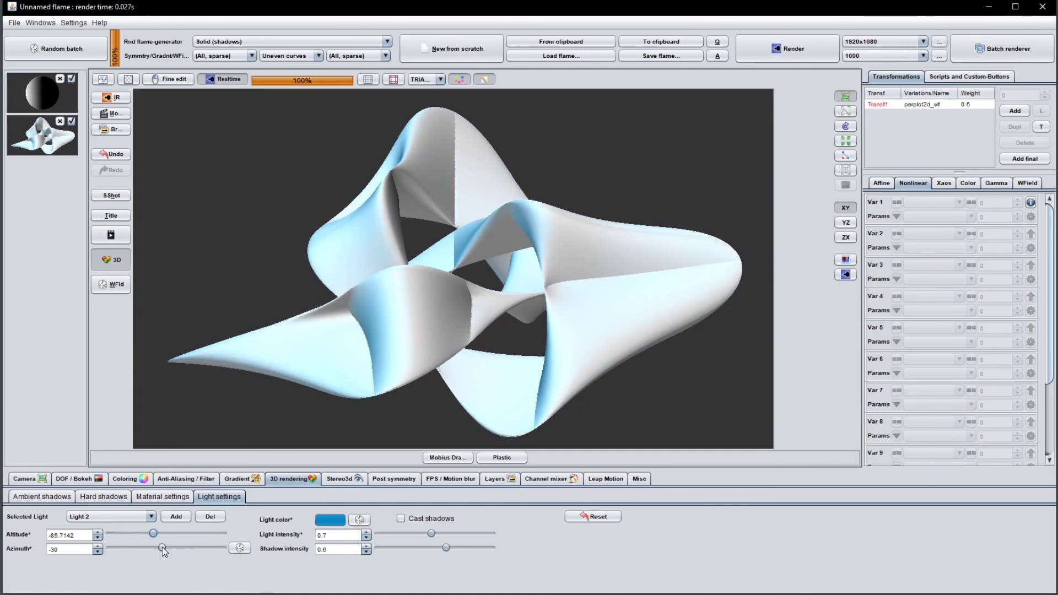
{"action": "left_click_drag", "start_coordinate": [162, 548], "coordinate": [163, 550]}
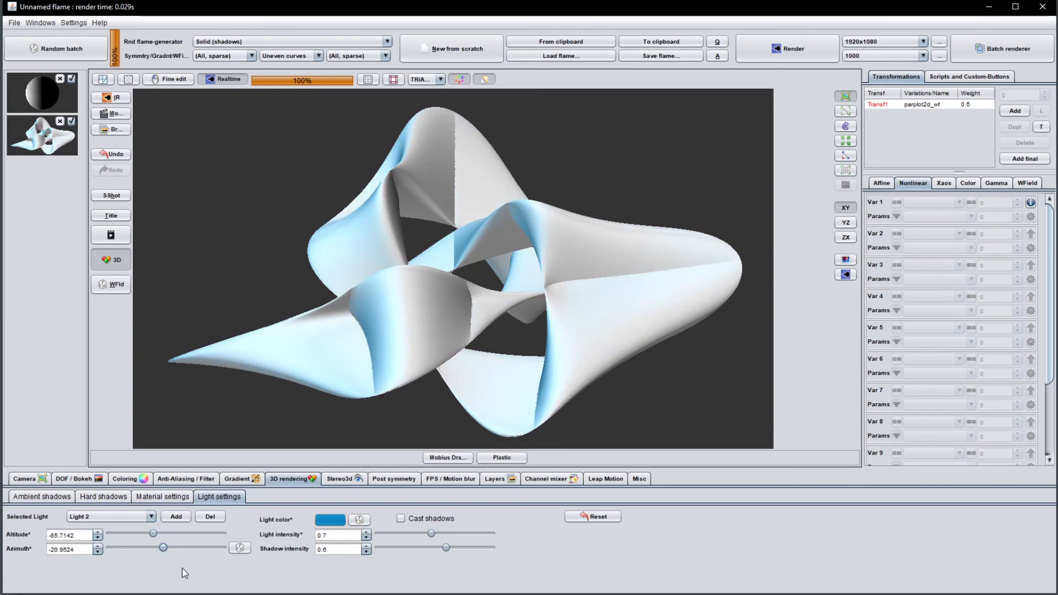
Add a fourth light with an orange color and aim it at an altitude of 200 and azimuth of about 63
{"action": "left_click", "coordinate": [180, 515]}
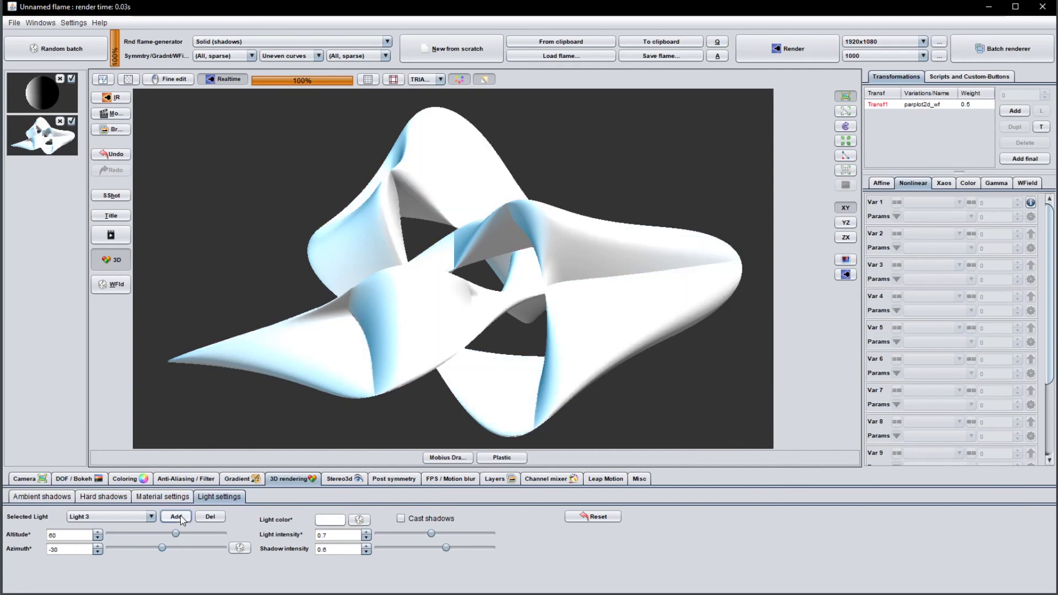
{"action": "left_click", "coordinate": [331, 521]}
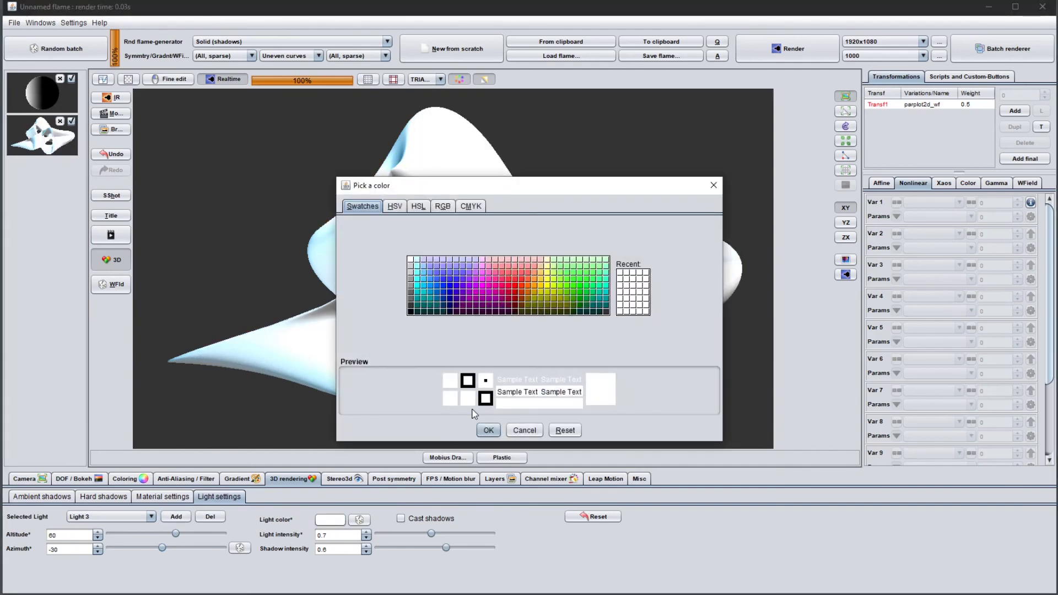
{"action": "left_click", "coordinate": [529, 288]}
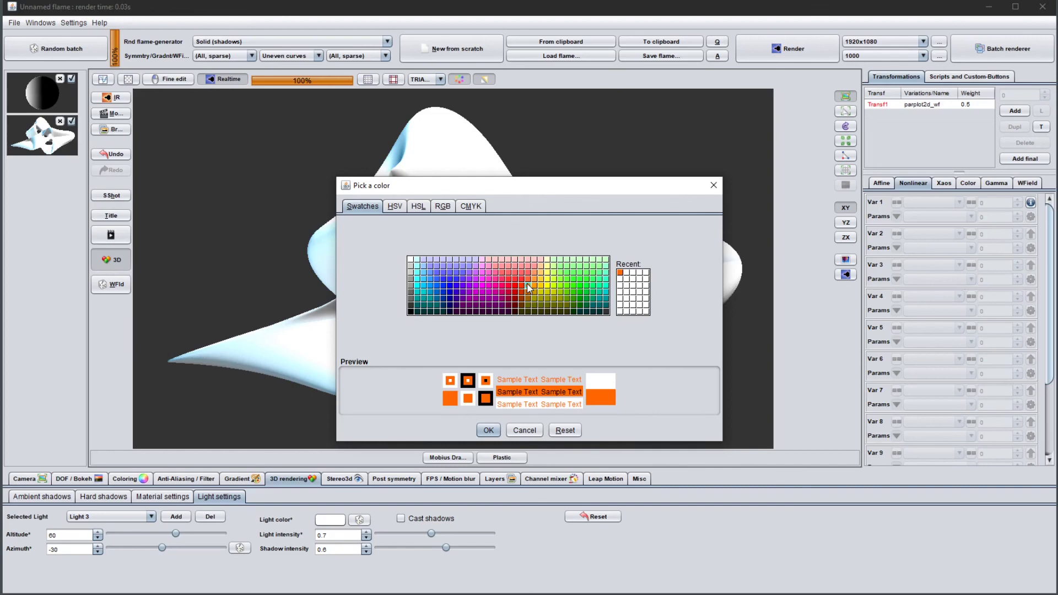
{"action": "left_click", "coordinate": [490, 431]}
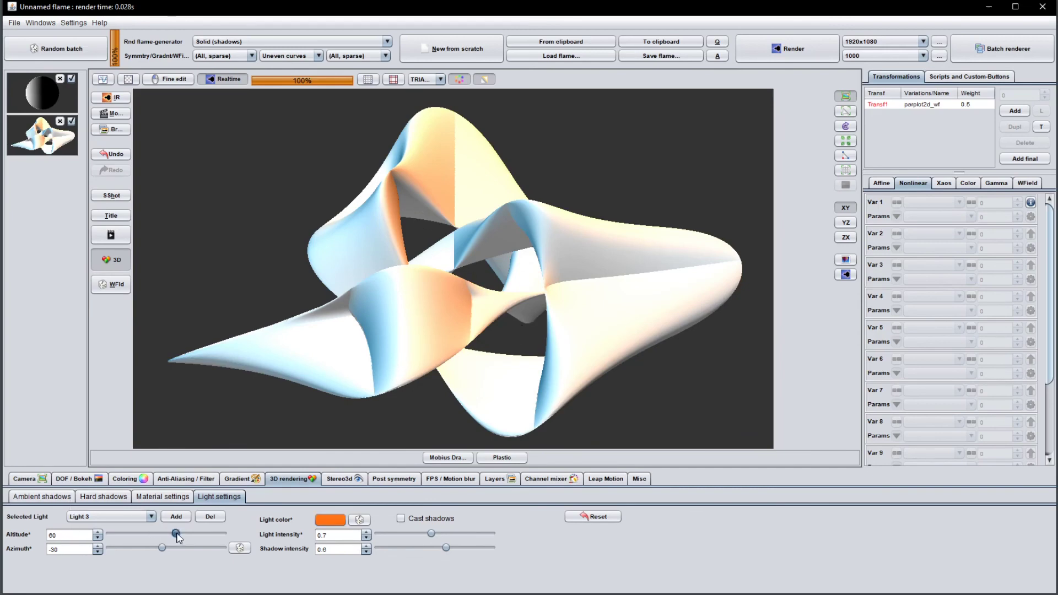
{"action": "left_click_drag", "start_coordinate": [176, 534], "coordinate": [188, 541]}
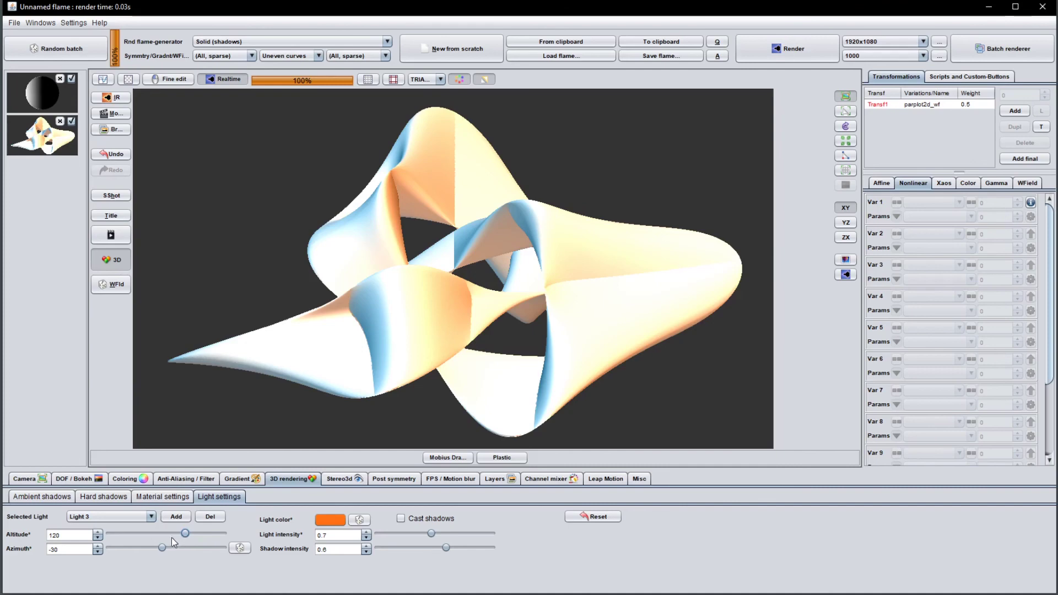
{"action": "left_click_drag", "start_coordinate": [162, 547], "coordinate": [198, 535]}
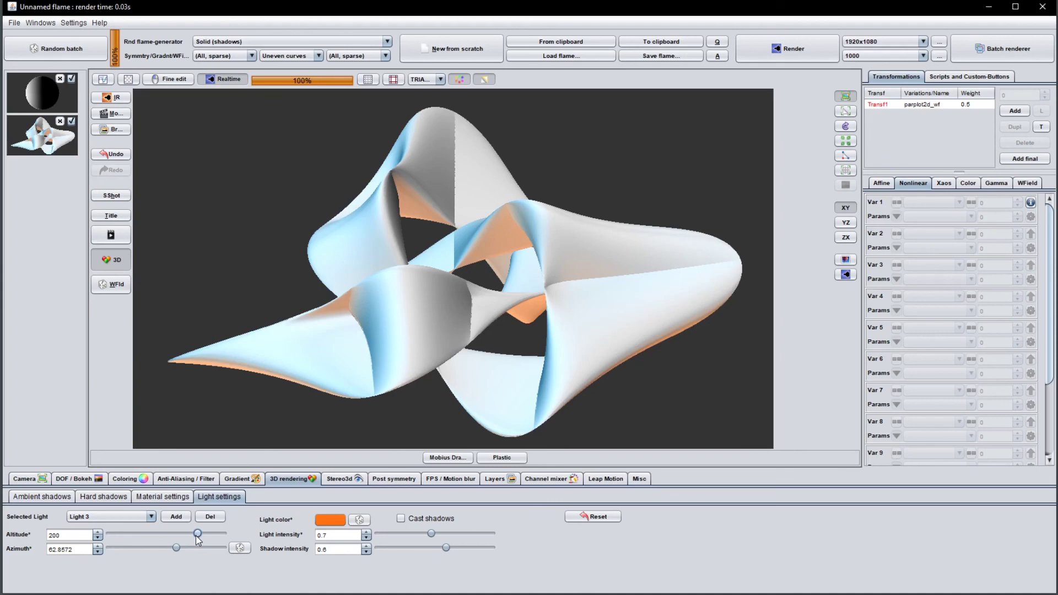